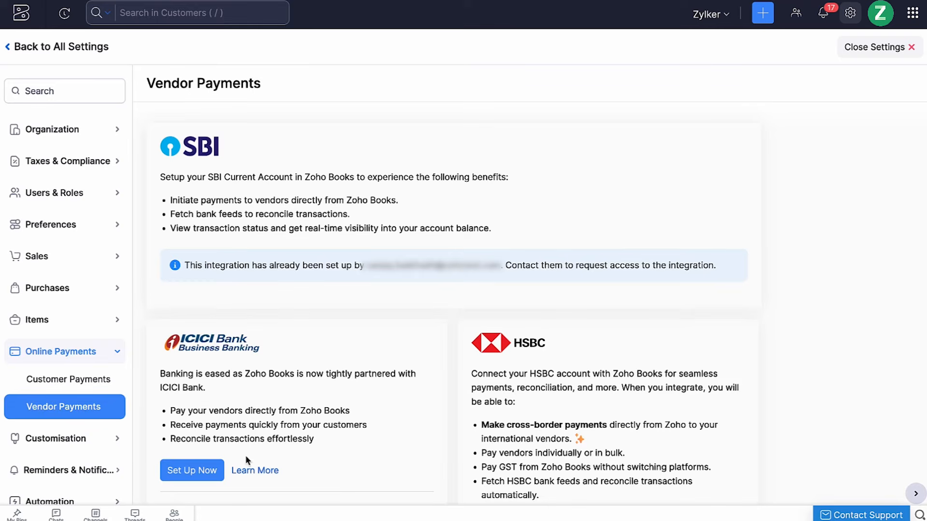
# Step: Set up the ICICI Bank integration with the CIB portal login ID, corporate ID and user ID
pyautogui.click(218, 473)
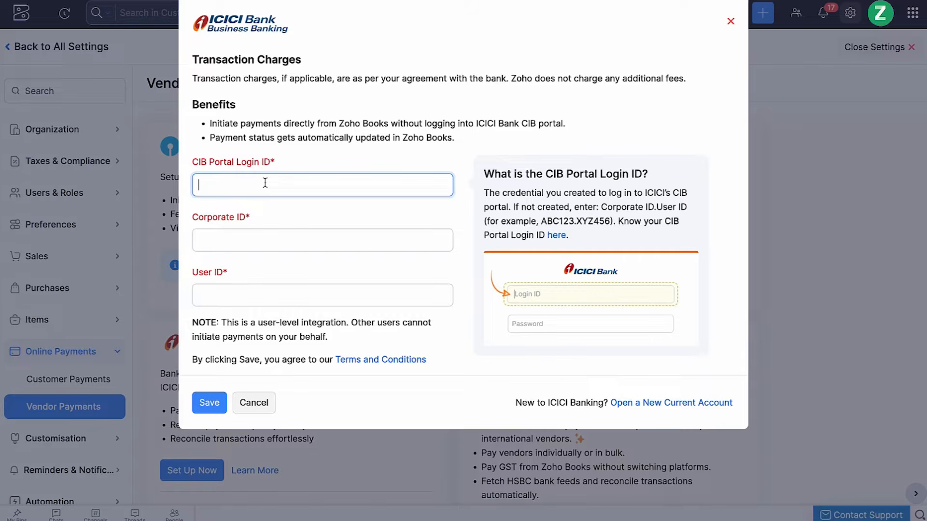
pyautogui.hotkey('ctrl', 'v')
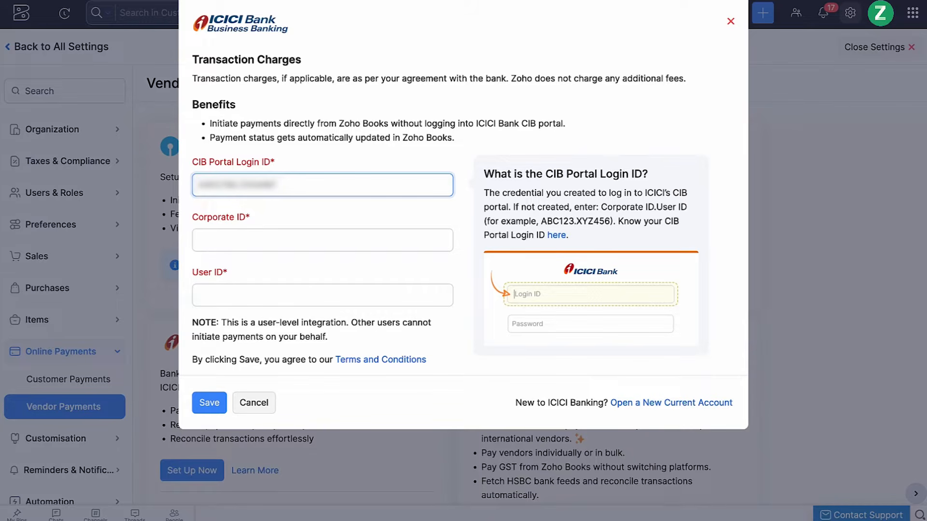
pyautogui.click(225, 244)
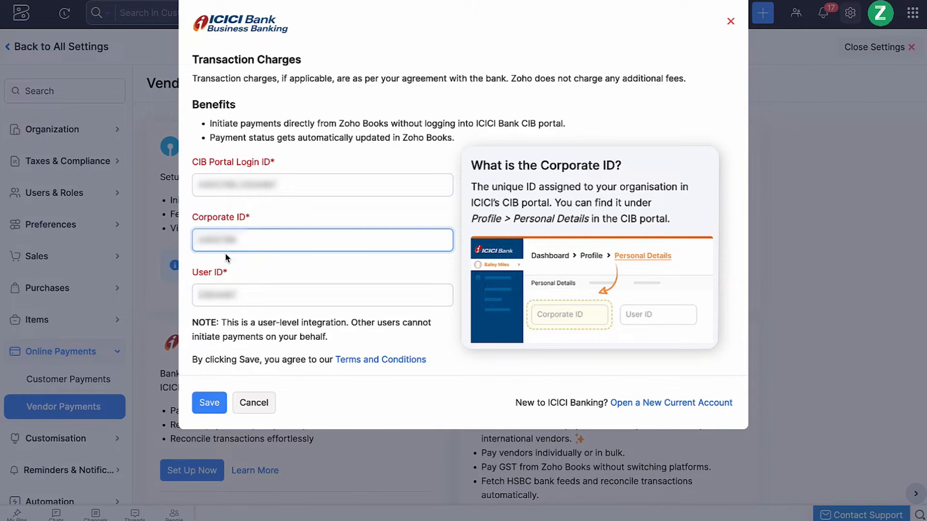
pyautogui.click(213, 407)
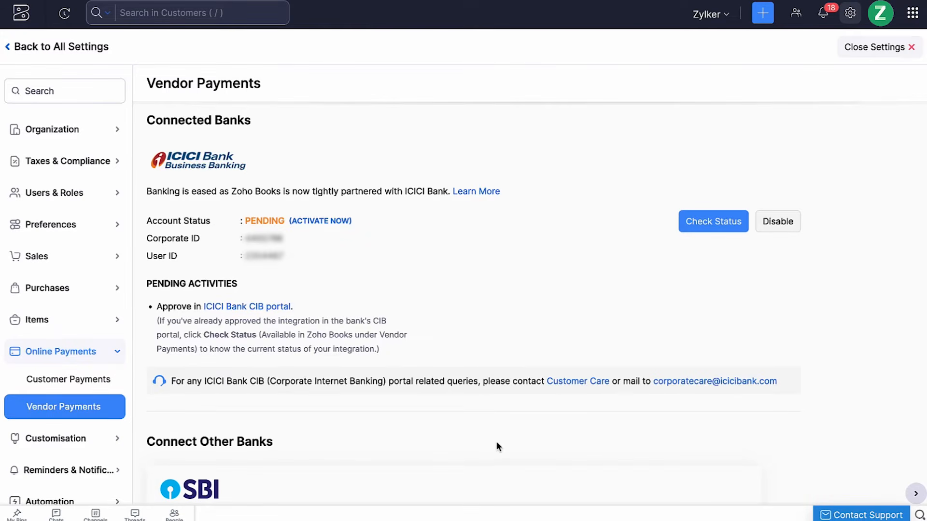
# Step: Follow the CIB portal approval steps to the bank portal, then refresh the integration status
pyautogui.click(282, 307)
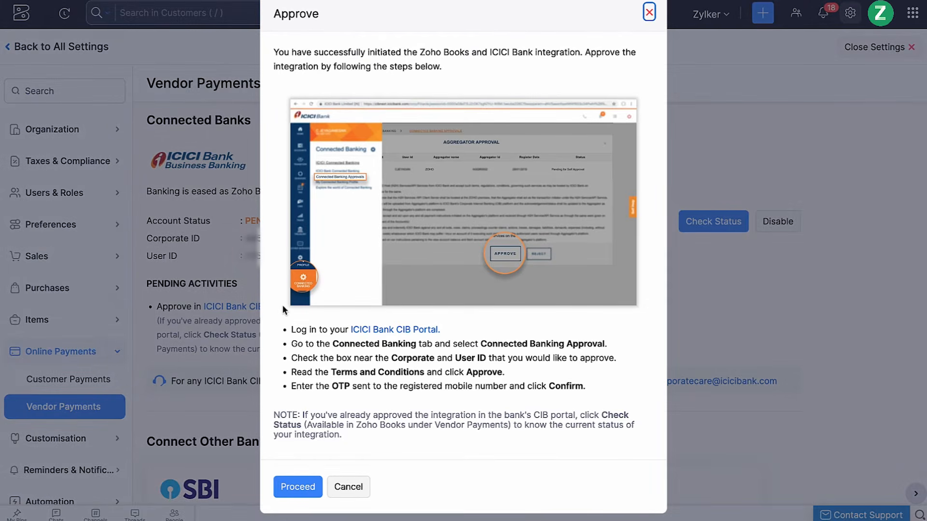
pyautogui.click(304, 487)
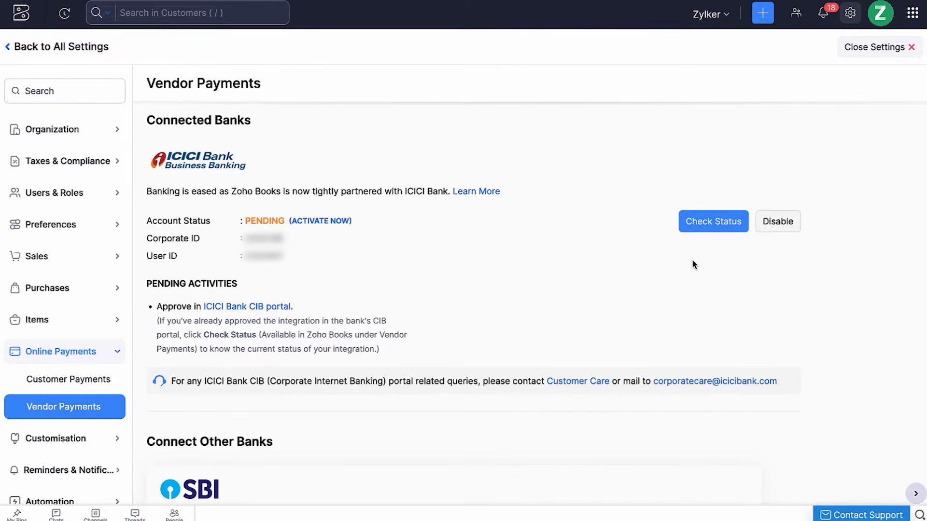
pyautogui.click(715, 221)
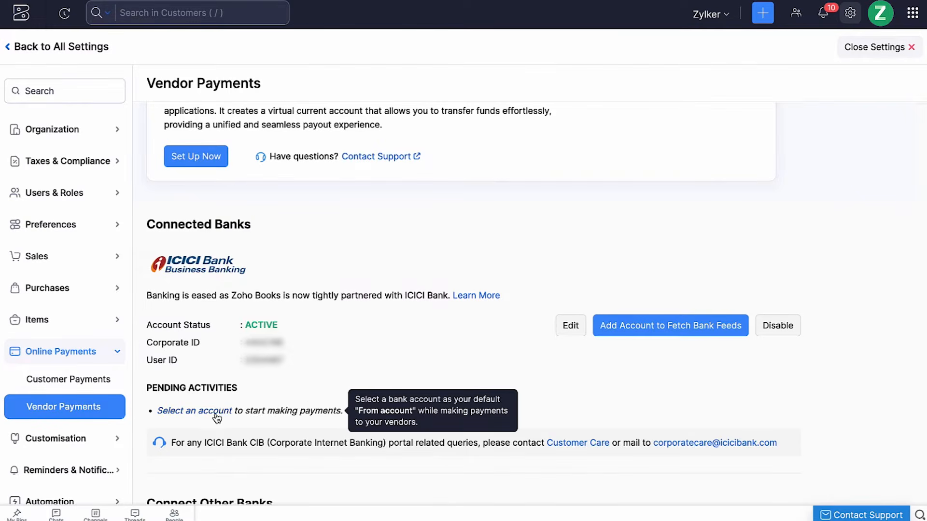
# Step: Add a new INR bank account 'Current Savings (ICICI)' and select it for ICICI vendor payments
pyautogui.click(213, 413)
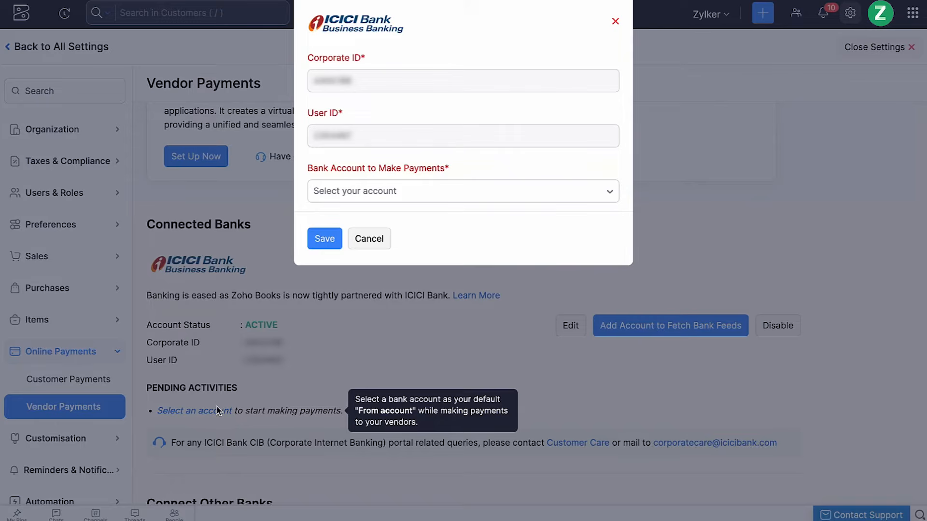
pyautogui.click(431, 196)
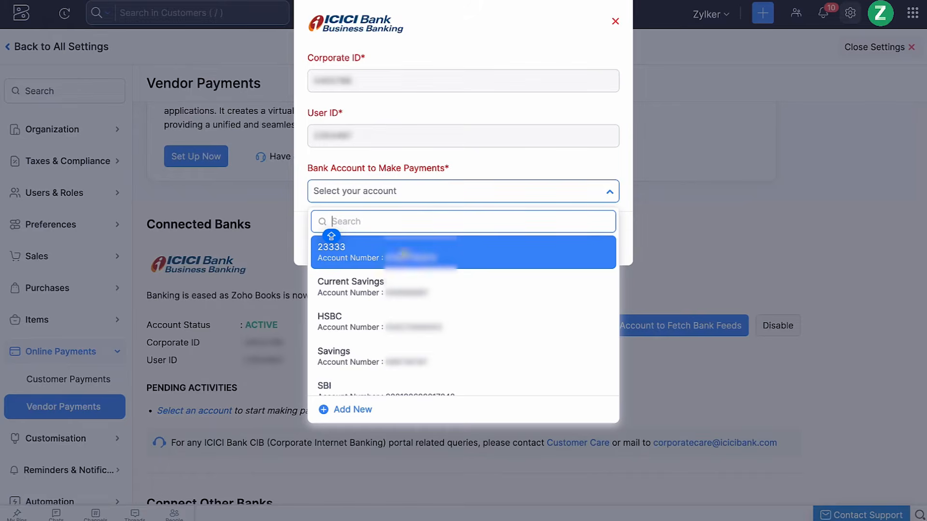
pyautogui.scroll(-3, 386, 338)
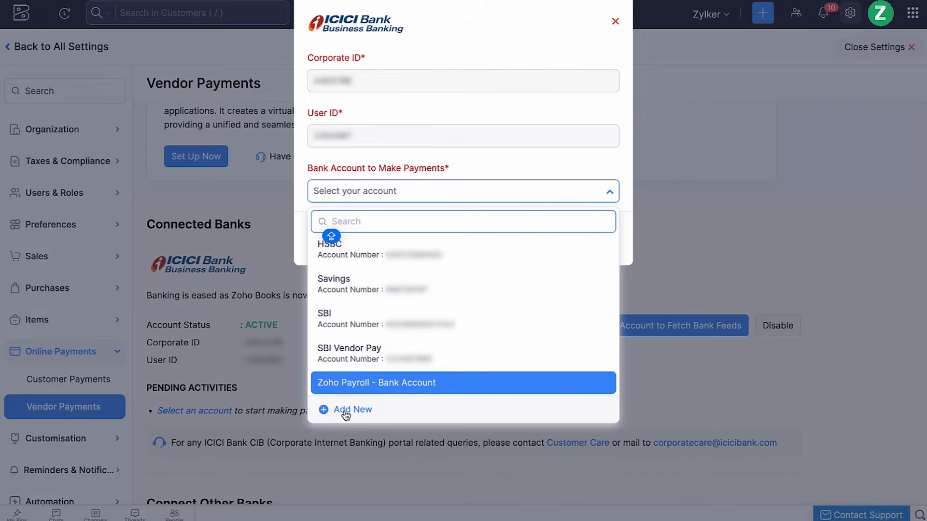
pyautogui.click(345, 411)
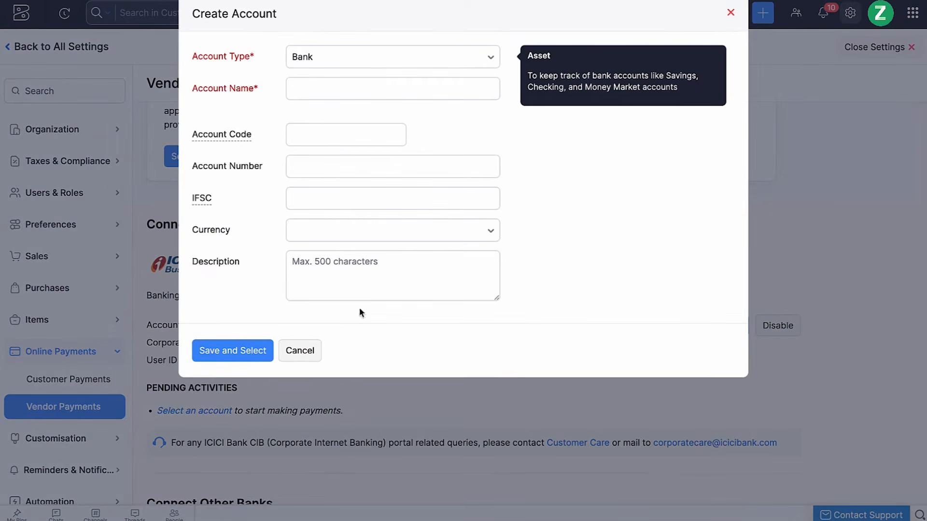
pyautogui.click(405, 90)
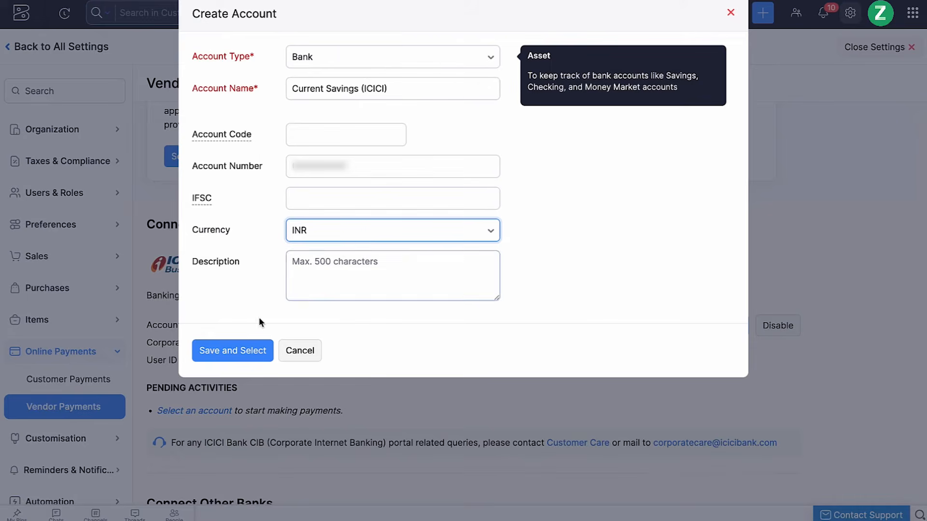
pyautogui.click(230, 351)
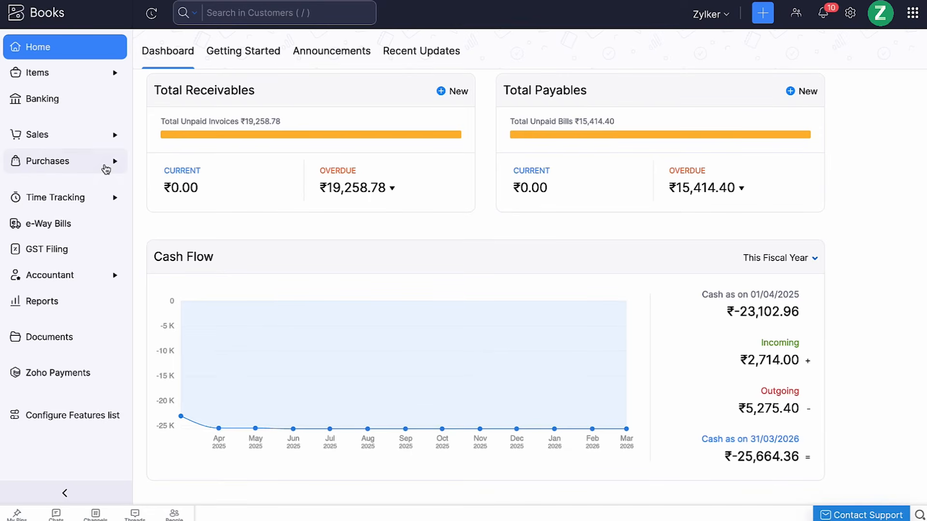
# Step: Add a Bank of Baroda account with account number and IFSC to the vendor owed ₹8,639.00
pyautogui.click(106, 168)
pyautogui.click(97, 187)
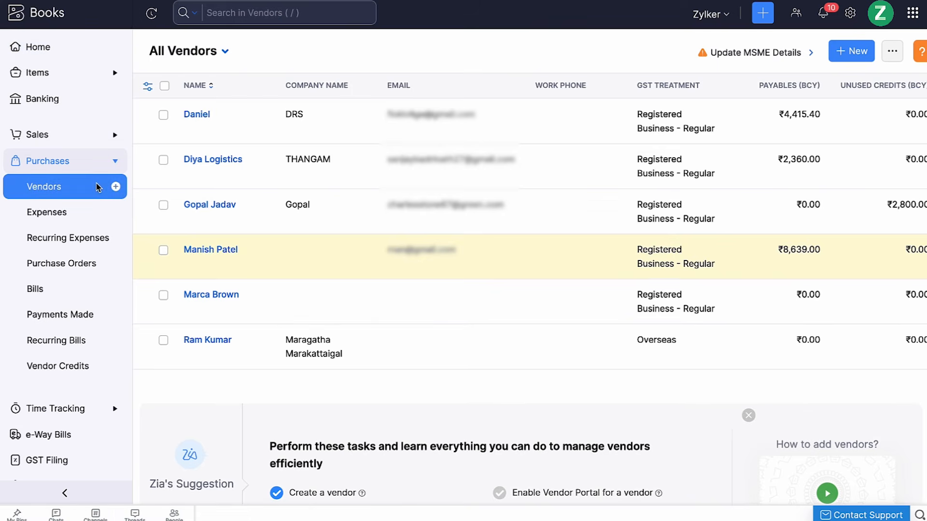
pyautogui.click(252, 257)
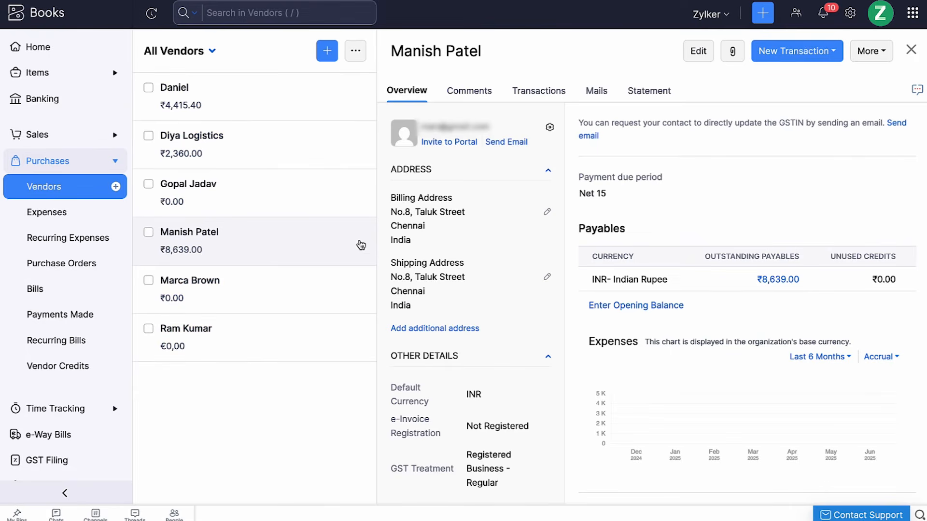
pyautogui.click(867, 51)
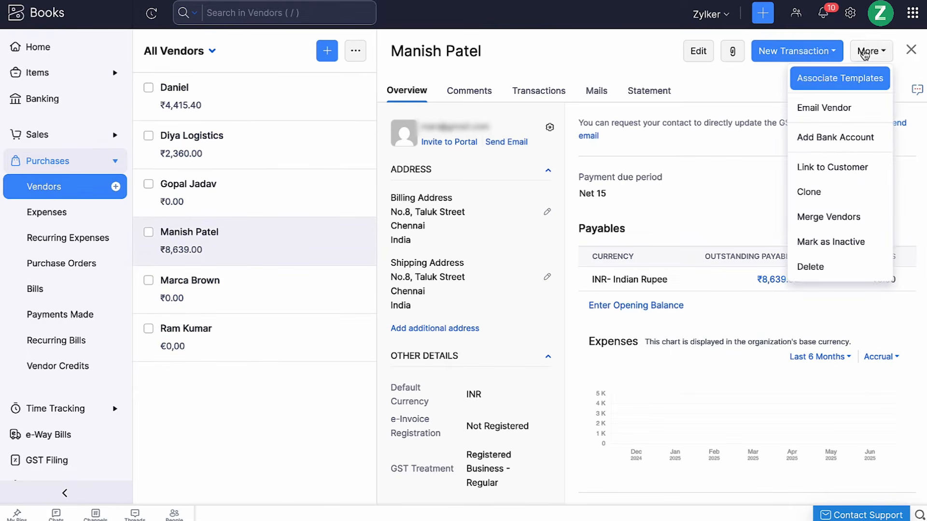
pyautogui.click(823, 139)
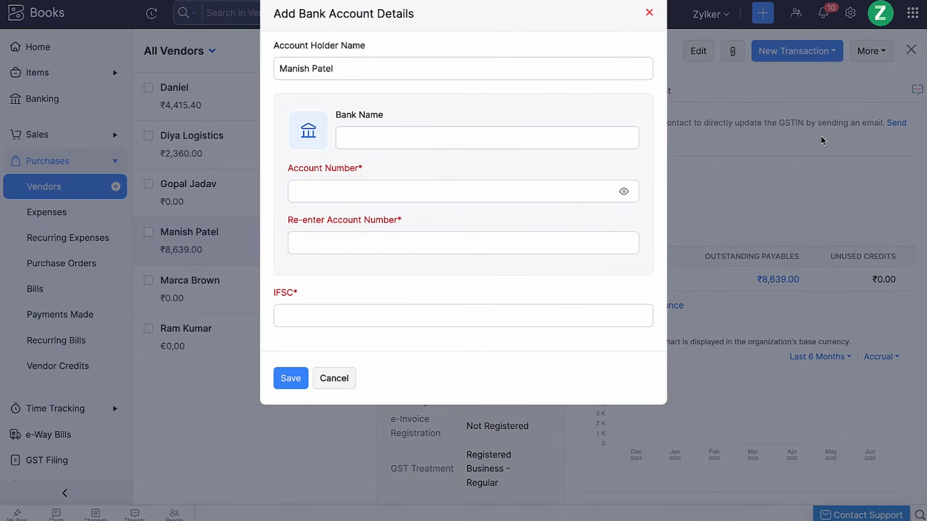
pyautogui.click(519, 126)
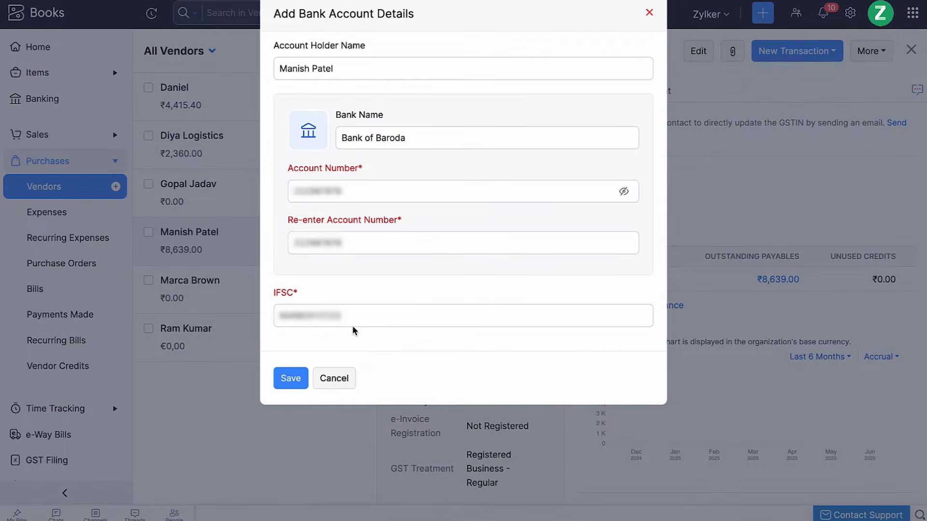
pyautogui.click(357, 321)
pyautogui.click(290, 379)
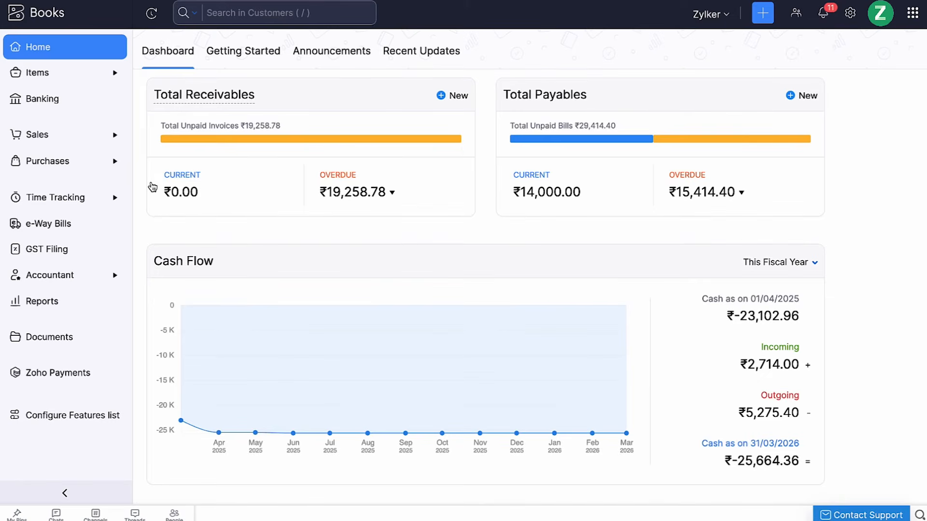
# Step: Open bill 01 from the Bills list, then go to the Payments Made list
pyautogui.click(116, 162)
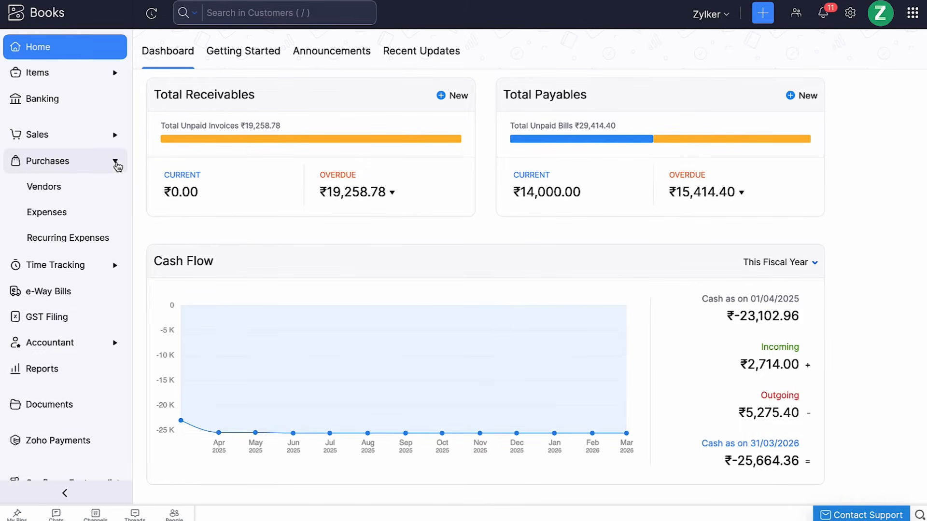
pyautogui.click(83, 289)
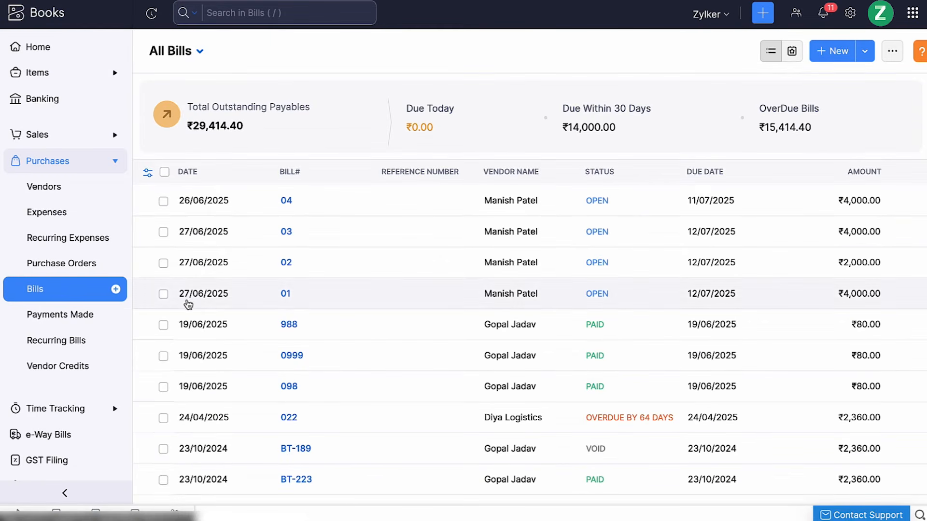
pyautogui.click(215, 300)
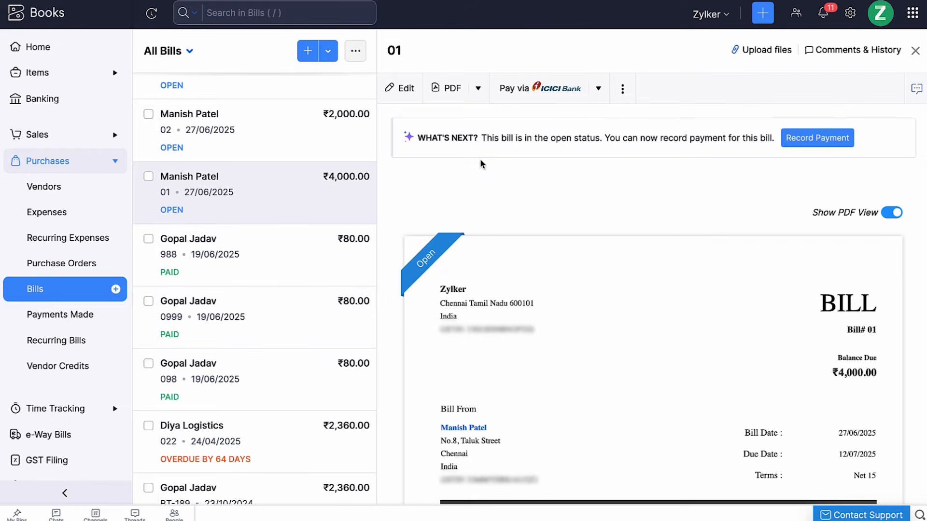
pyautogui.click(107, 323)
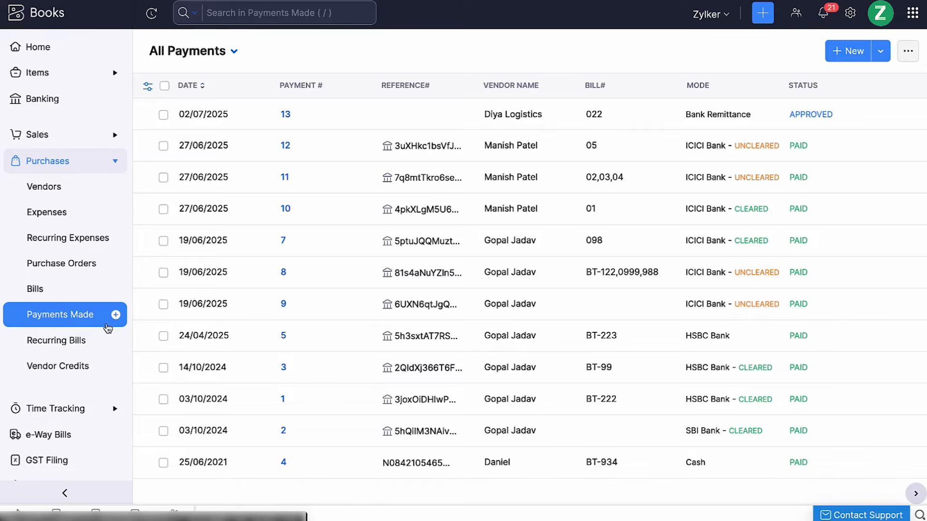
# Step: Start a new bill payment via ICICI Bank paying the vendor's full ₹8,639.00 due
pyautogui.click(840, 56)
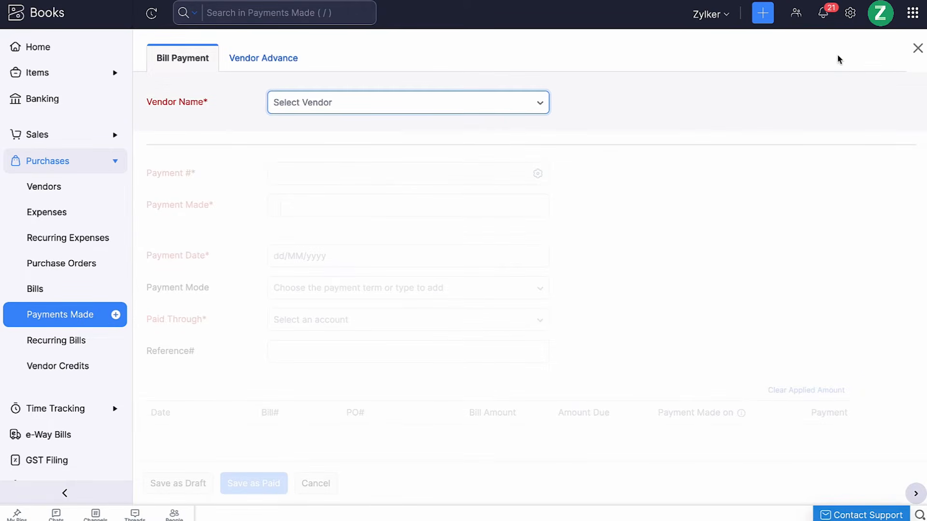
pyautogui.click(452, 110)
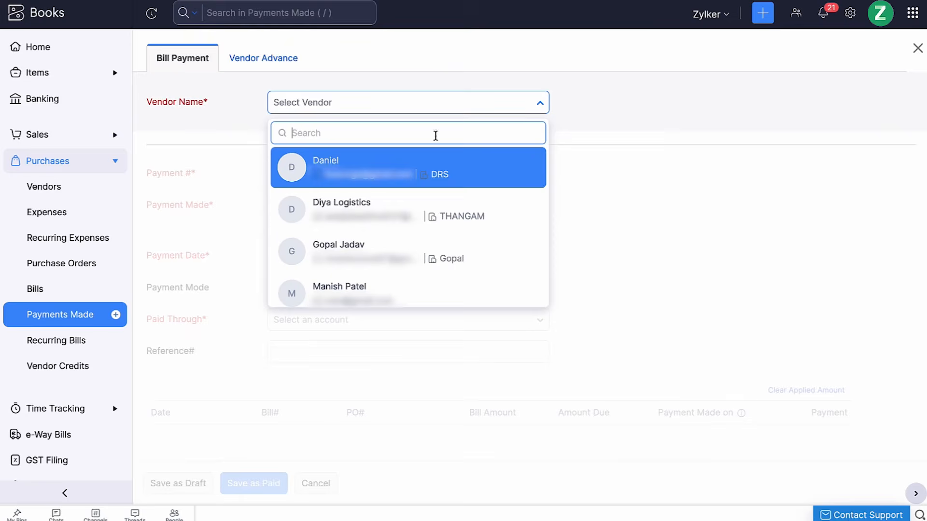
pyautogui.scroll(-1, 374, 271)
pyautogui.click(364, 277)
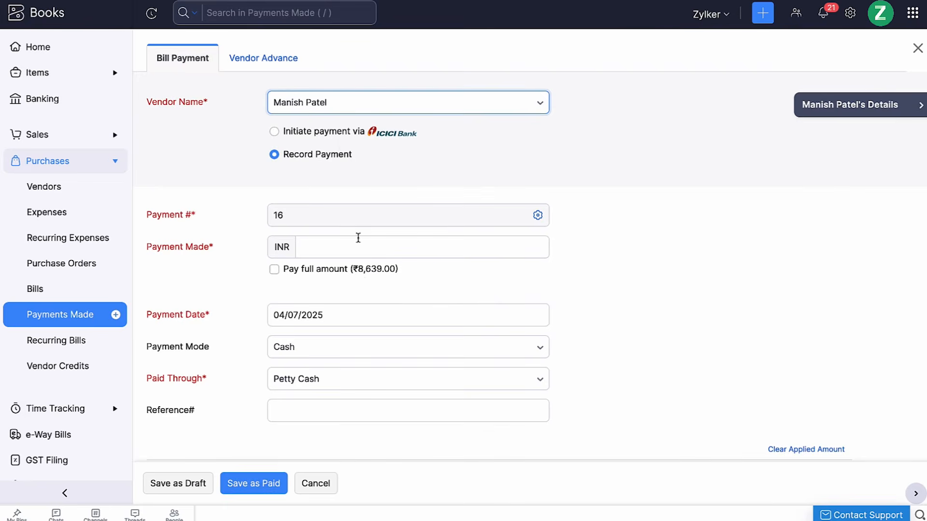
pyautogui.click(341, 140)
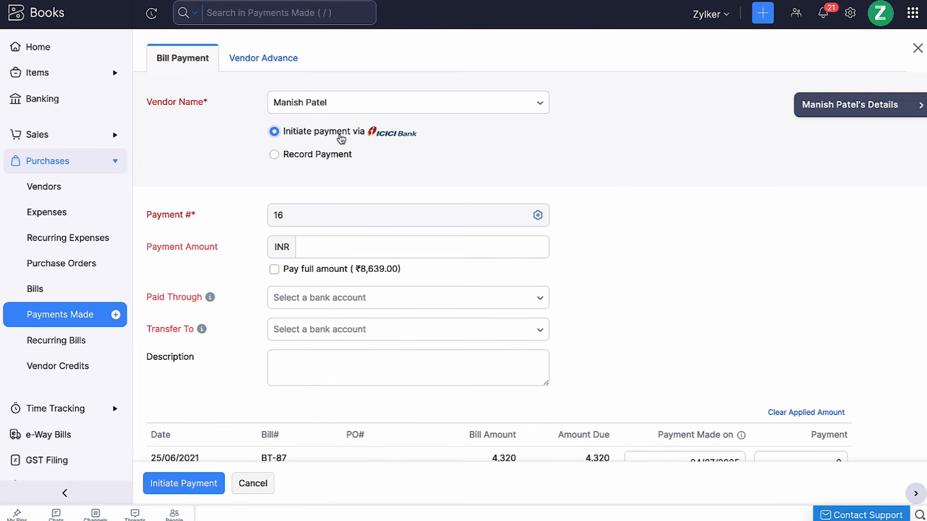
pyautogui.click(332, 246)
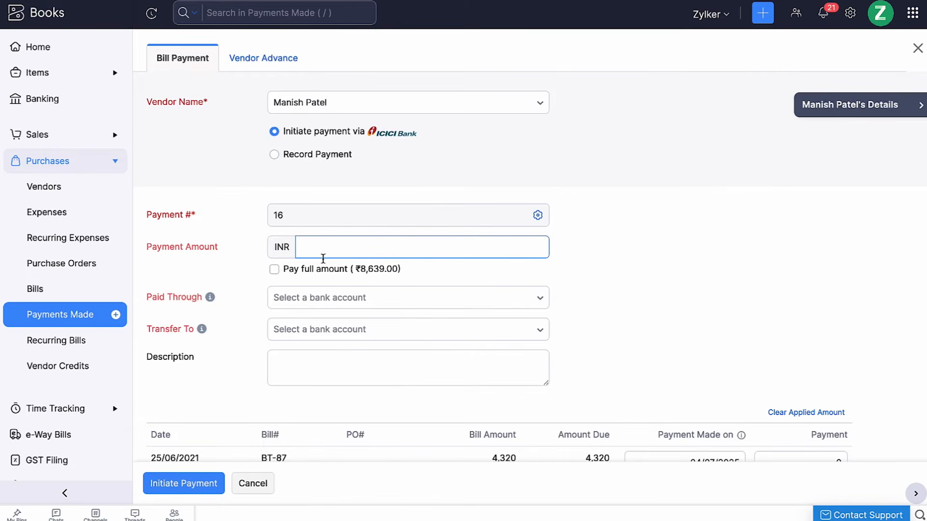
pyautogui.click(310, 274)
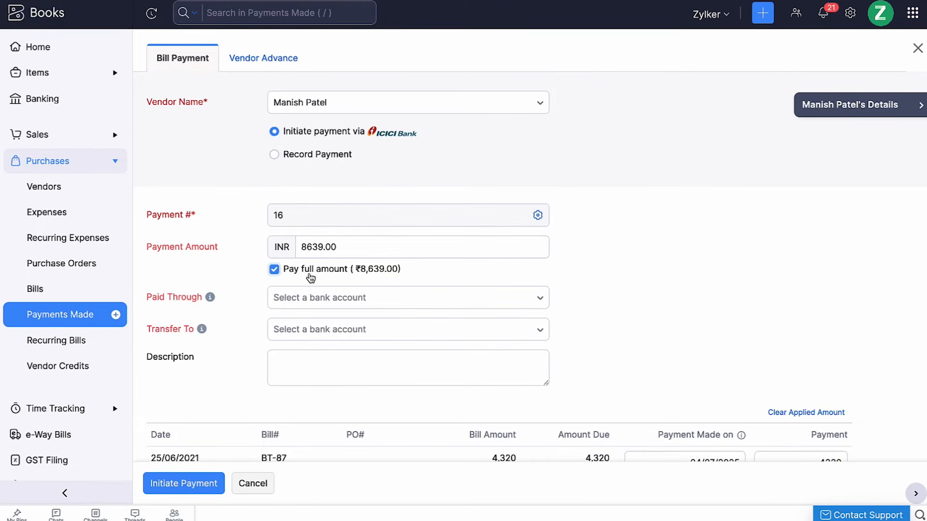
# Step: Pay from Current Savings (ICICI) to the Bank of Baroda account as an IMPS transfer
pyautogui.click(324, 305)
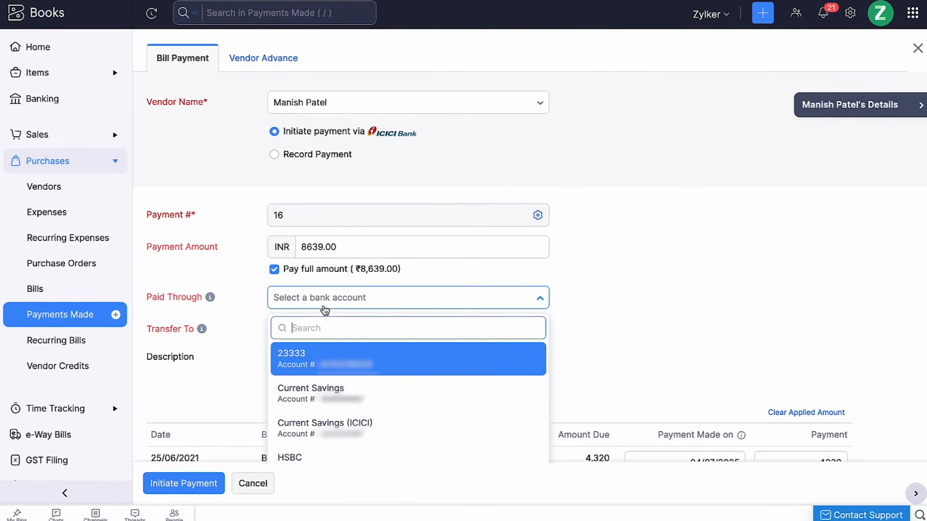
pyautogui.click(338, 427)
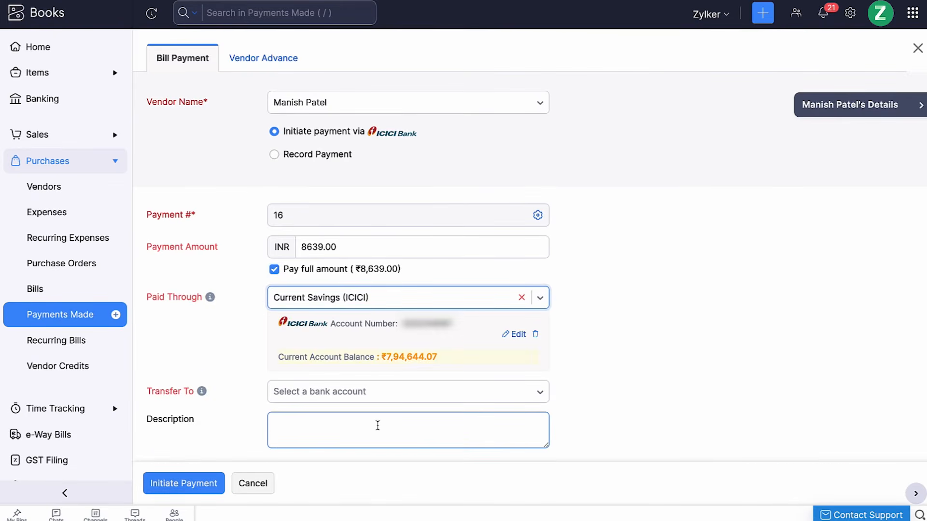
pyautogui.click(378, 399)
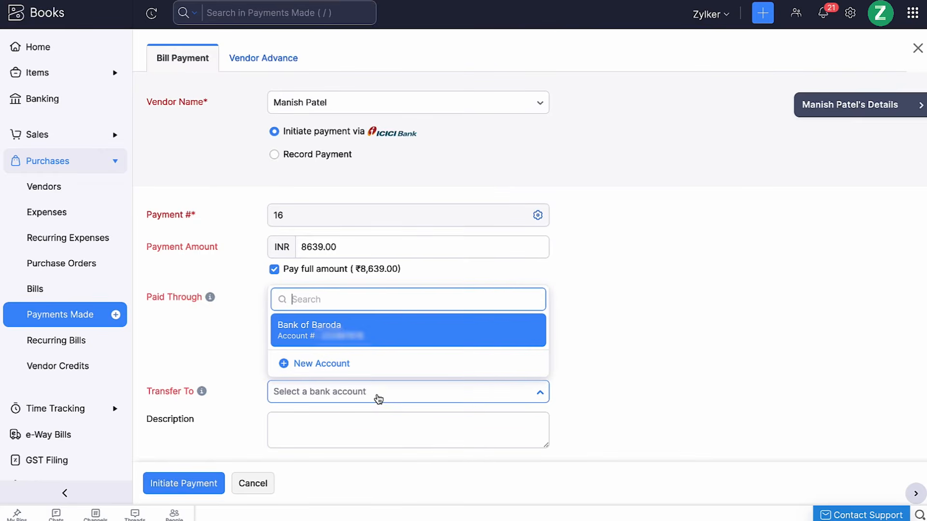
pyautogui.click(390, 337)
pyautogui.scroll(-3, 391, 337)
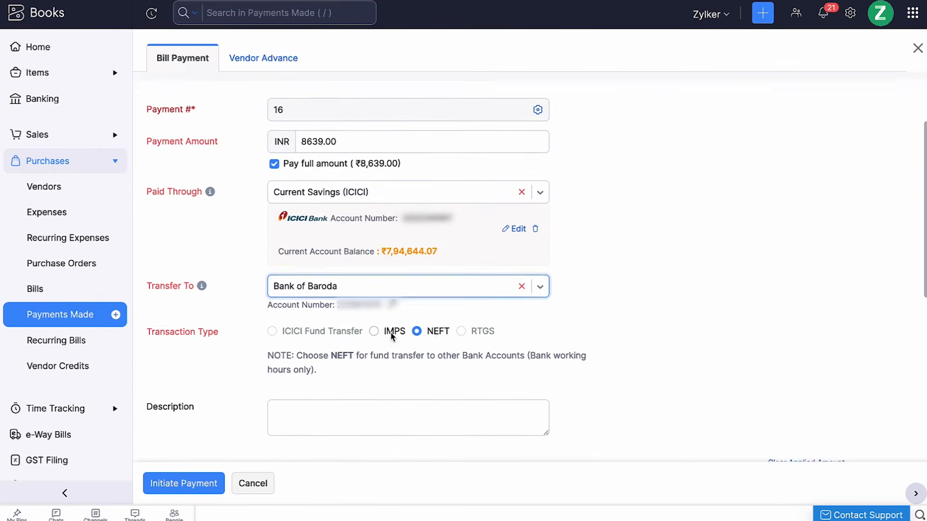
pyautogui.click(393, 278)
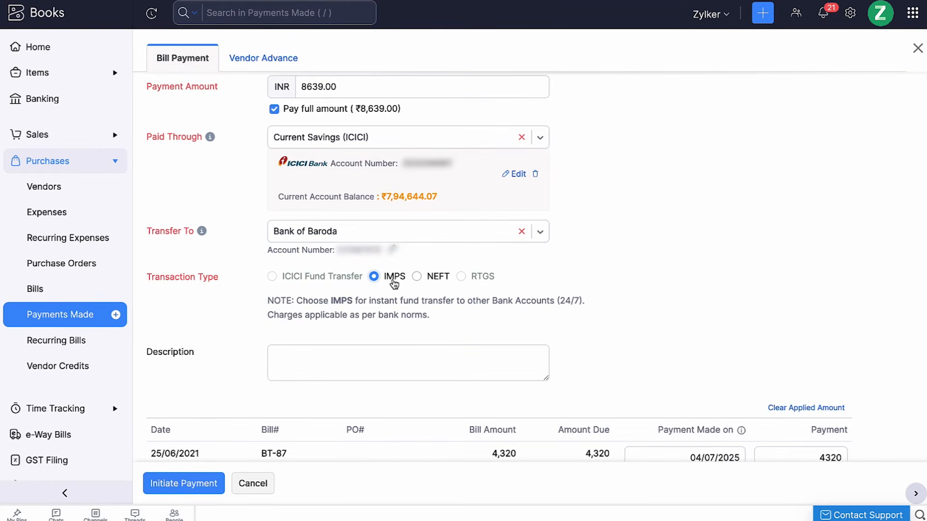
pyautogui.scroll(-6, 393, 283)
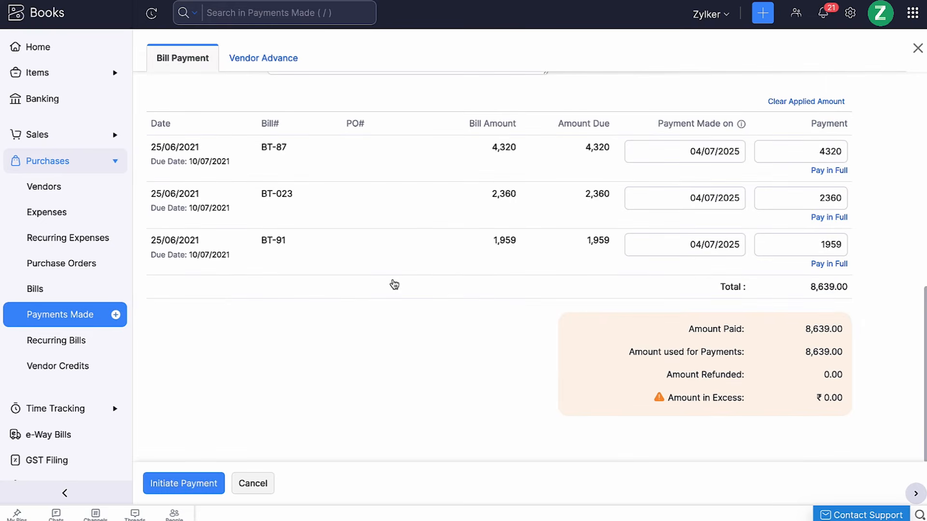
# Step: Initiate the ₹8,639 payment and authorize it with the OTP and CIB token
pyautogui.click(207, 482)
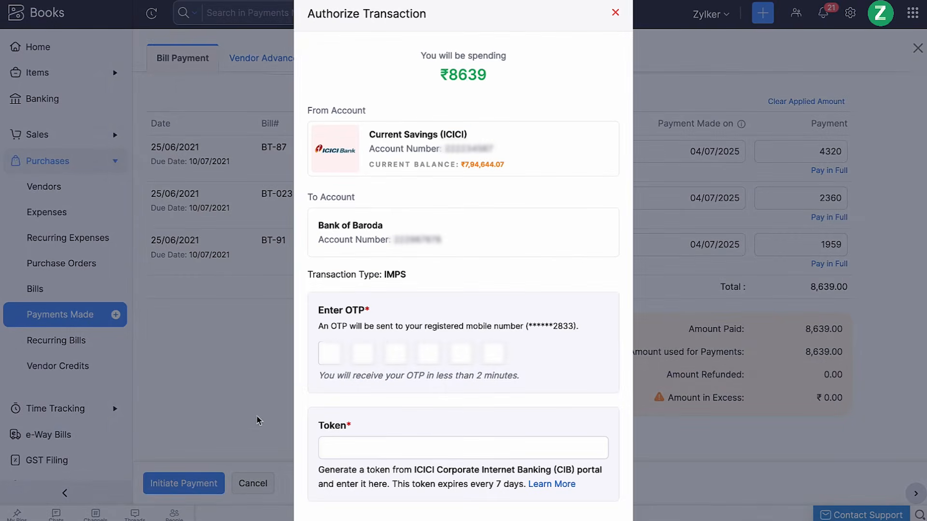
pyautogui.click(325, 357)
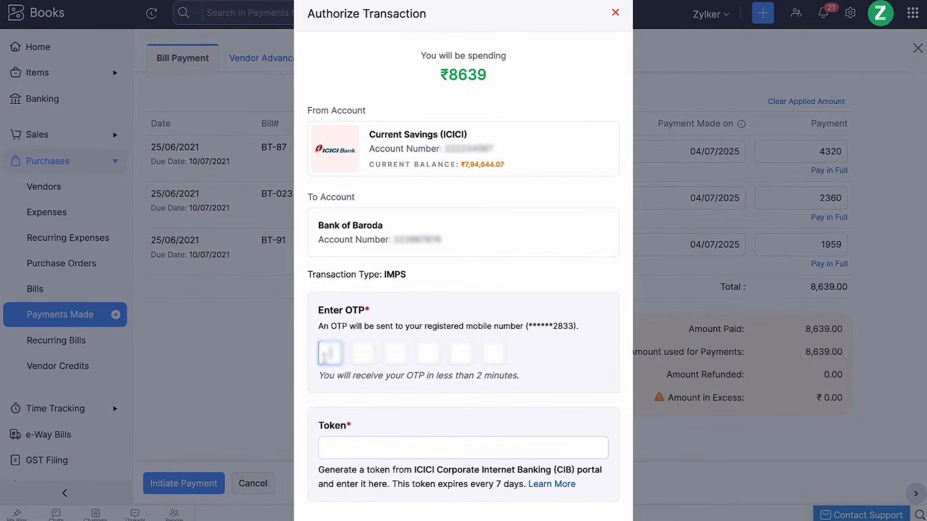
pyautogui.write('444444')
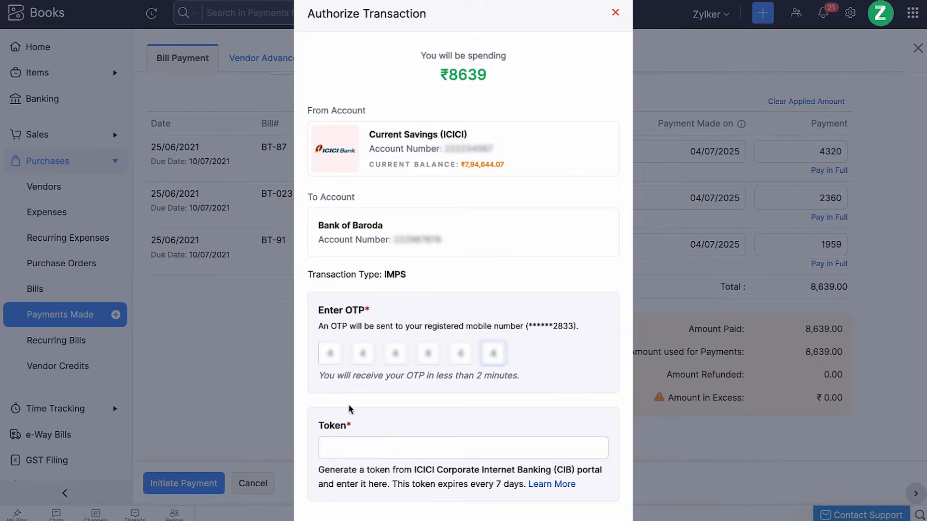
pyautogui.click(376, 447)
pyautogui.write('7777777777')
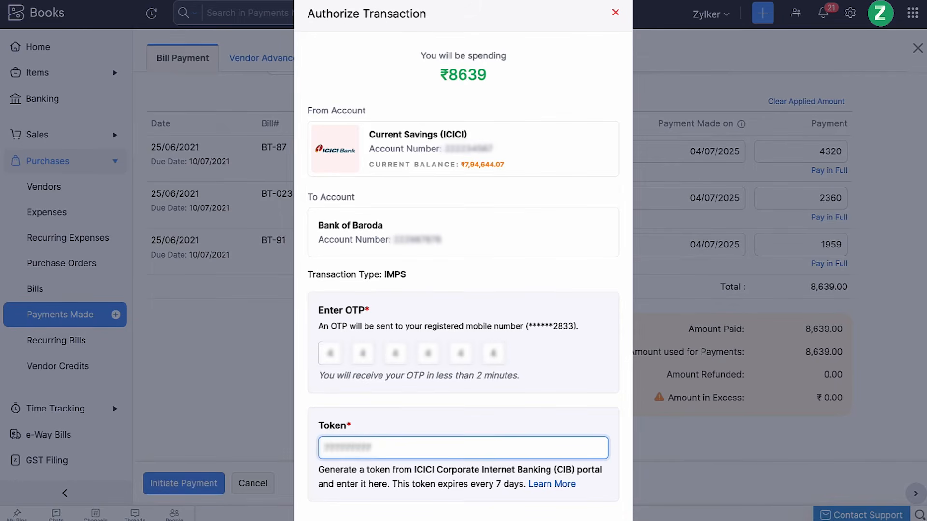
pyautogui.scroll(-3, 376, 448)
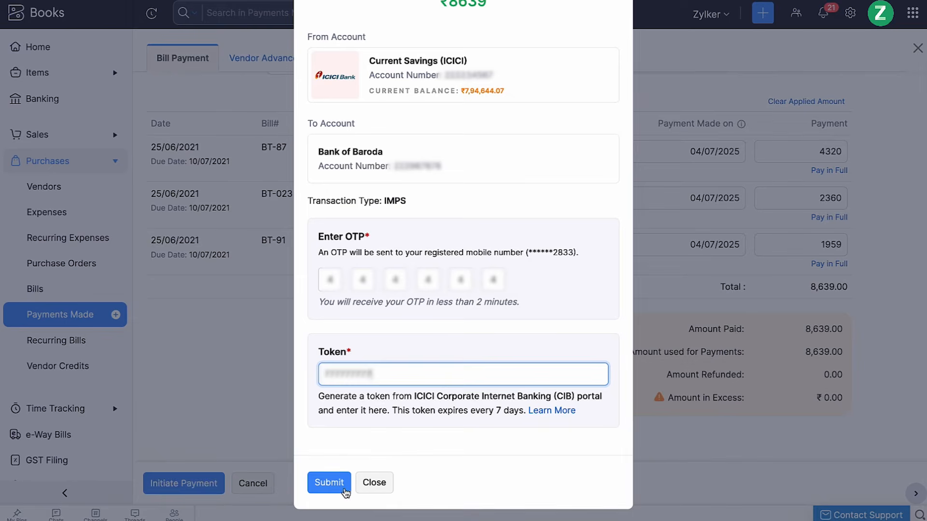
pyautogui.click(328, 482)
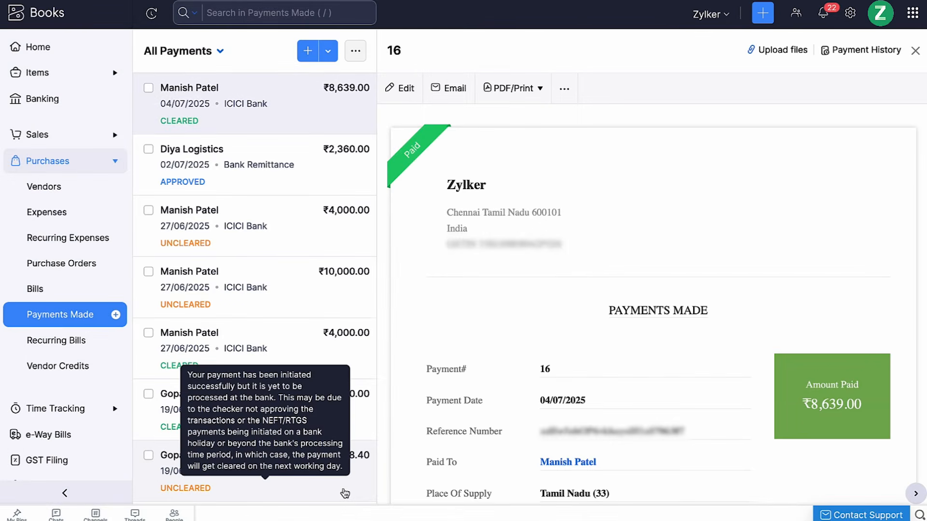
pyautogui.moveTo(352, 124)
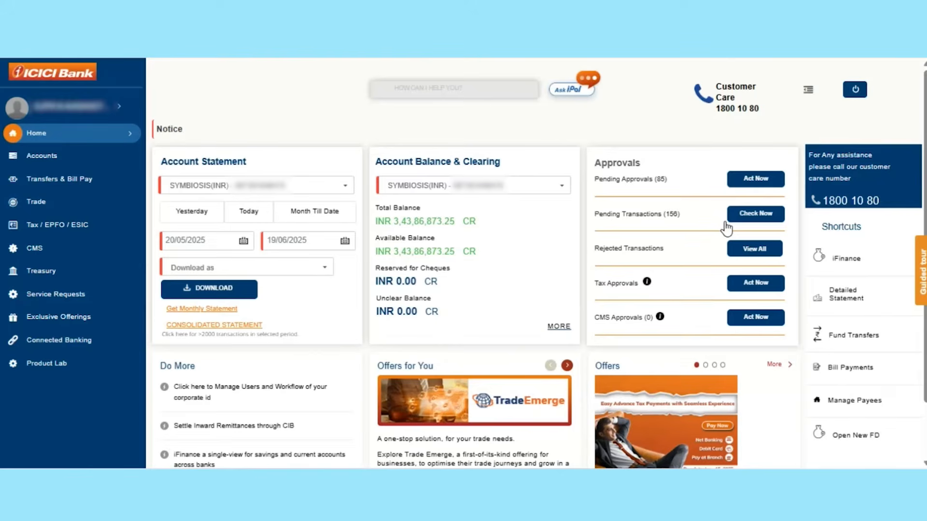
# Step: Filter pending approvals from 17/06/2025 and open the actions for the BinnyBrothers payment
pyautogui.click(755, 180)
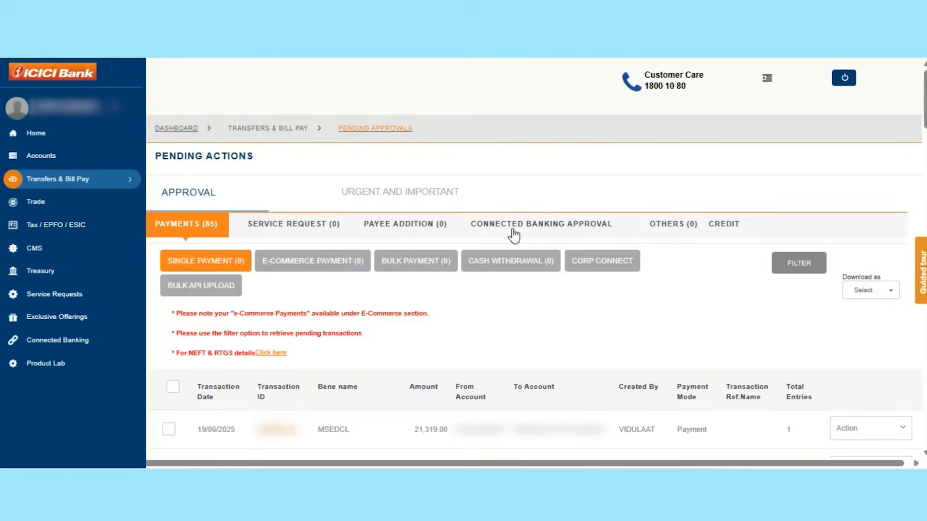
pyautogui.click(801, 267)
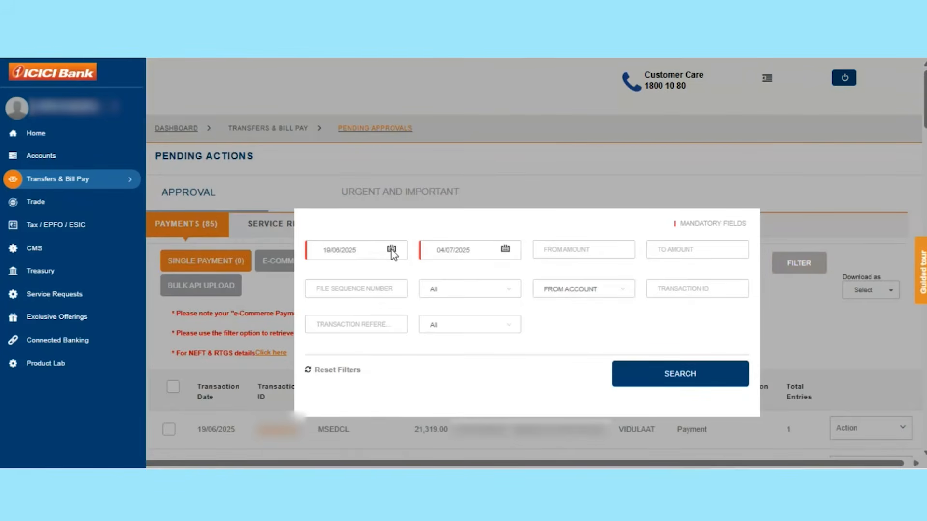
pyautogui.click(392, 250)
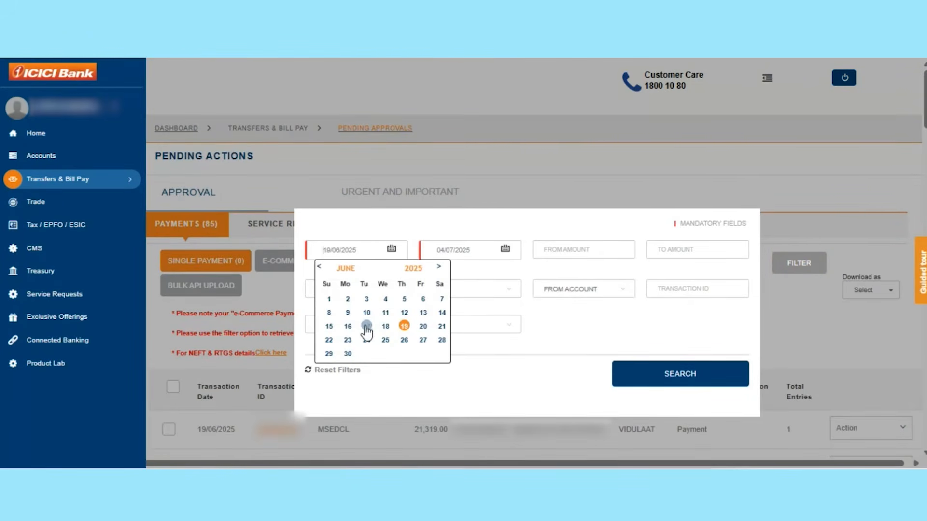
pyautogui.click(367, 326)
pyautogui.click(662, 375)
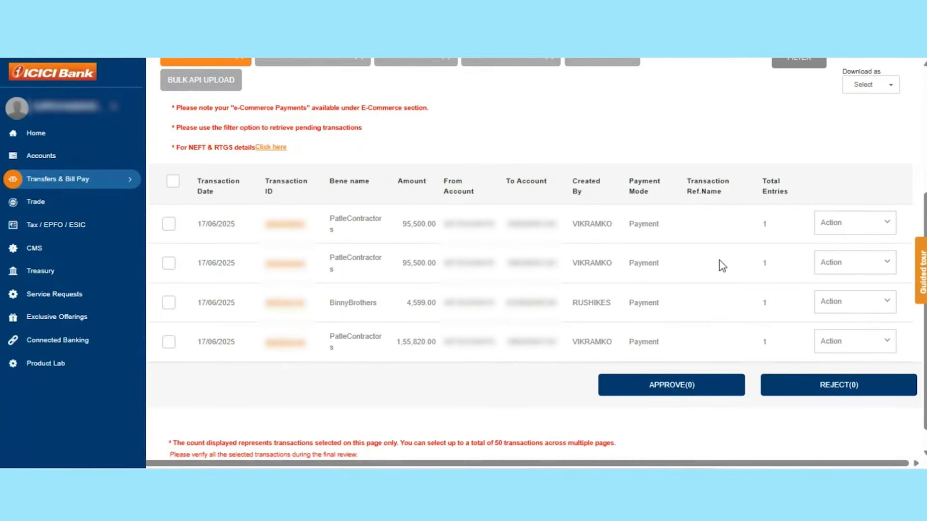
pyautogui.click(885, 304)
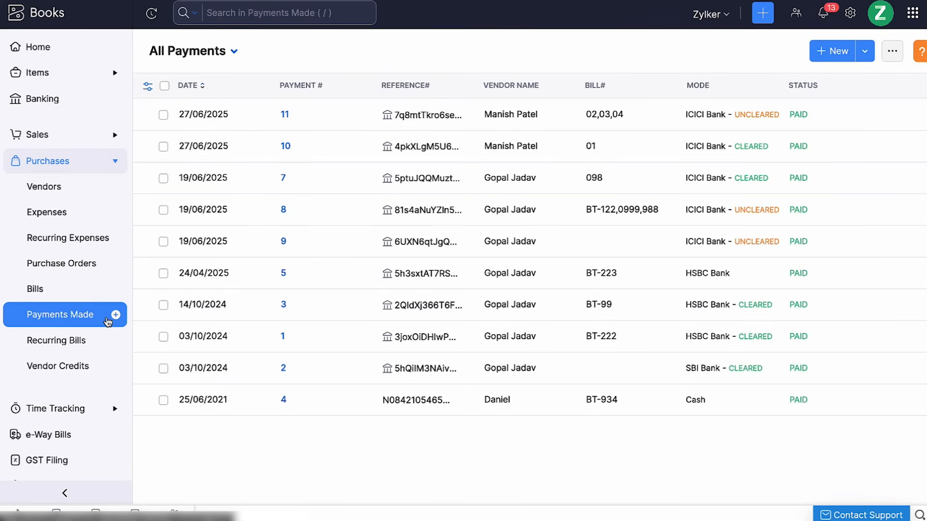
# Step: Create a vendor advance payment for the chosen vendor, set to initiate via ICICI Bank
pyautogui.click(830, 51)
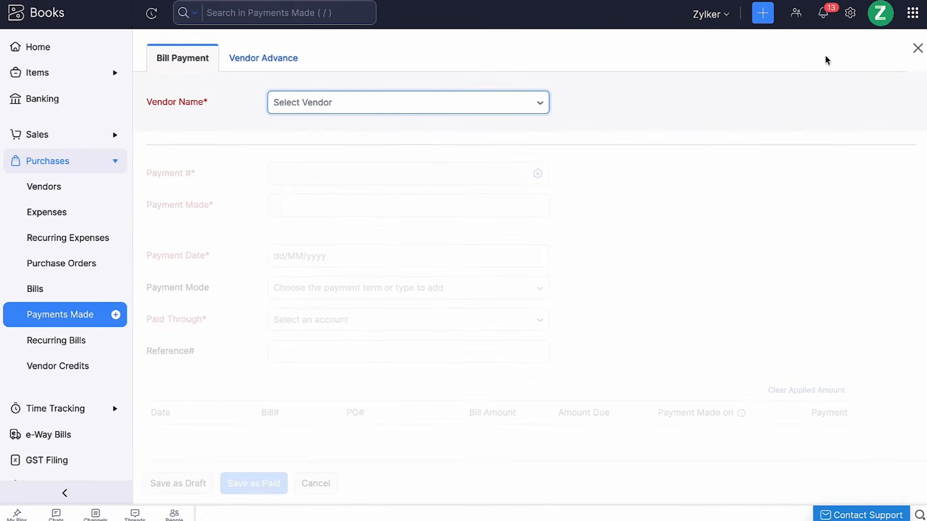
pyautogui.click(285, 70)
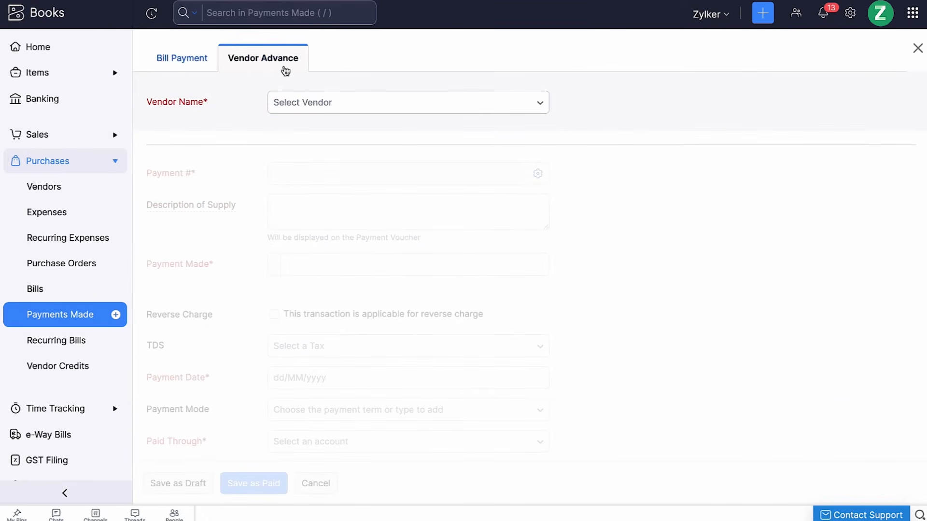
pyautogui.click(349, 105)
pyautogui.click(451, 259)
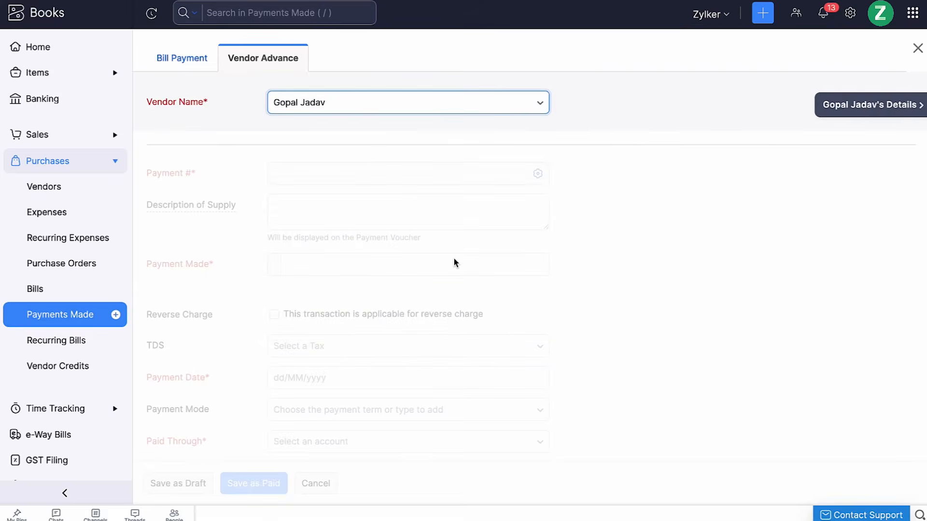
pyautogui.click(352, 179)
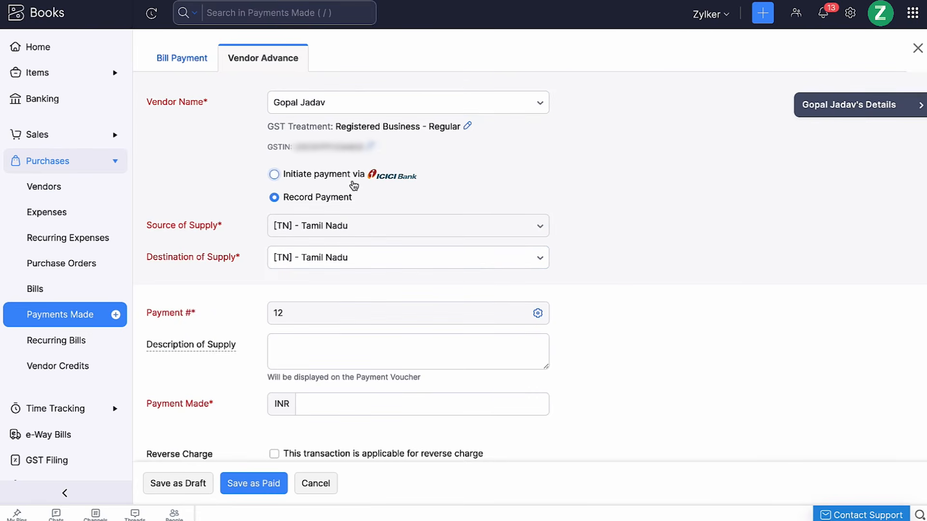
pyautogui.scroll(-5, 353, 184)
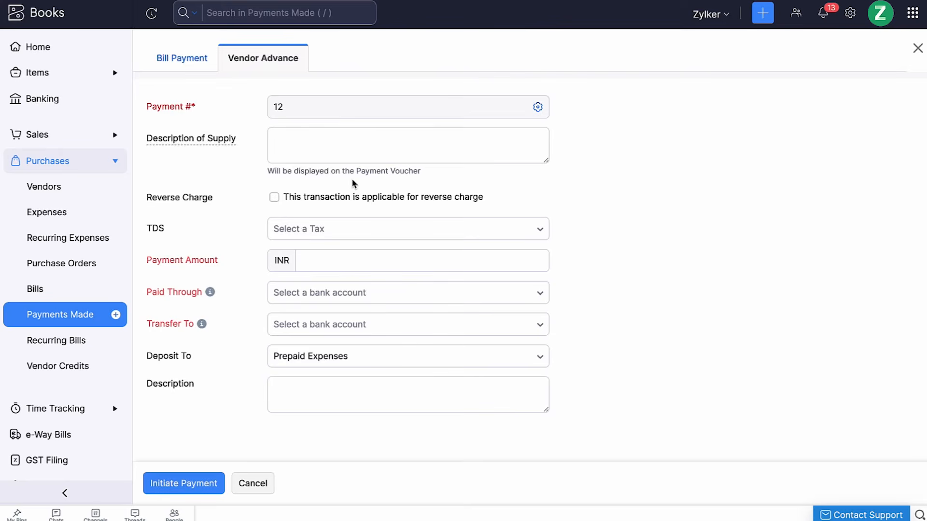
pyautogui.scroll(5, 353, 184)
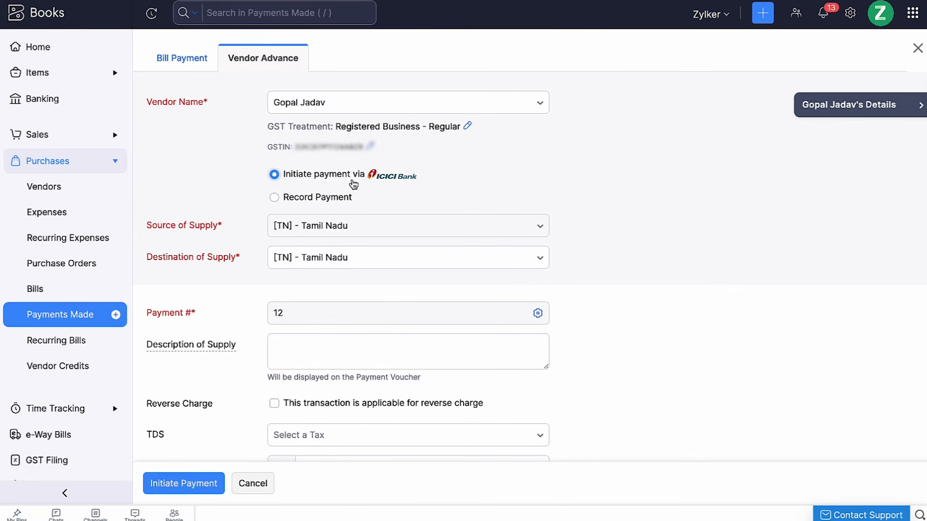
pyautogui.scroll(-3, 352, 183)
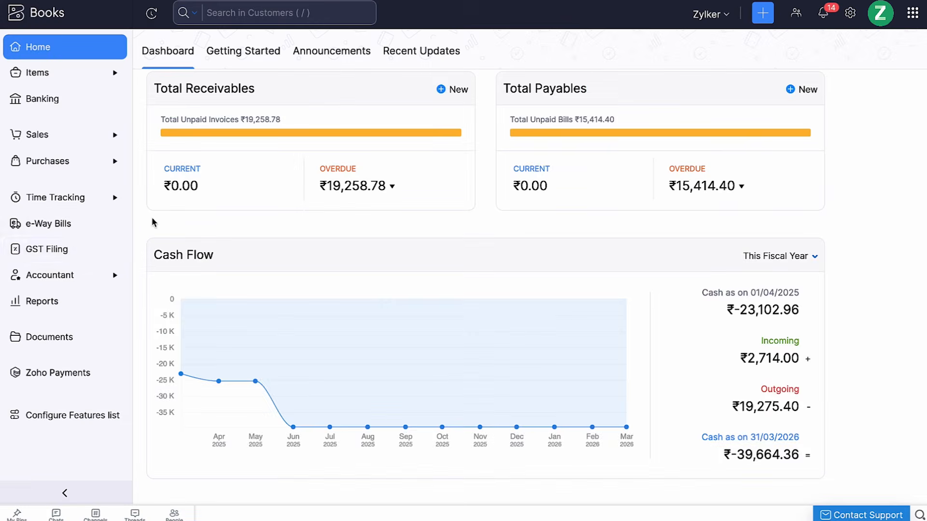
# Step: Open the January 2025 GSTR-3B and choose to pay its GST challan through ICICI Bank
pyautogui.click(89, 250)
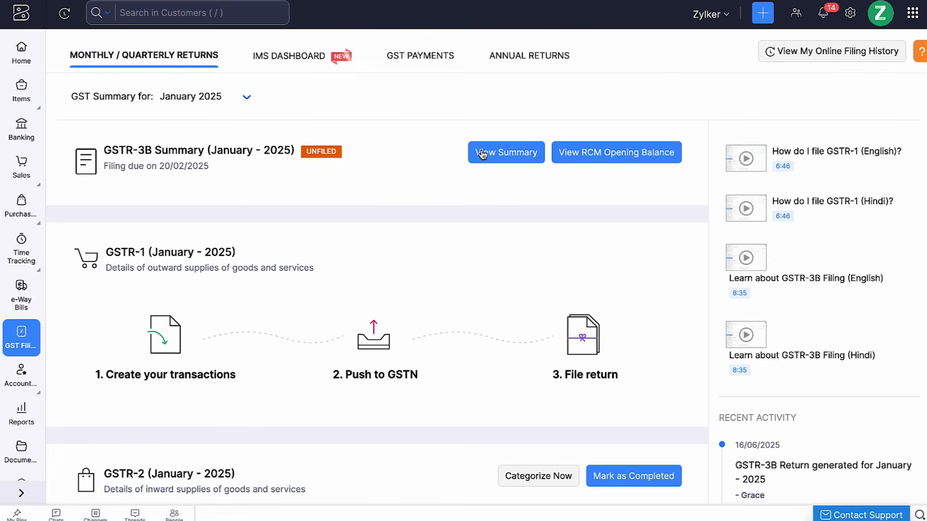
pyautogui.click(497, 154)
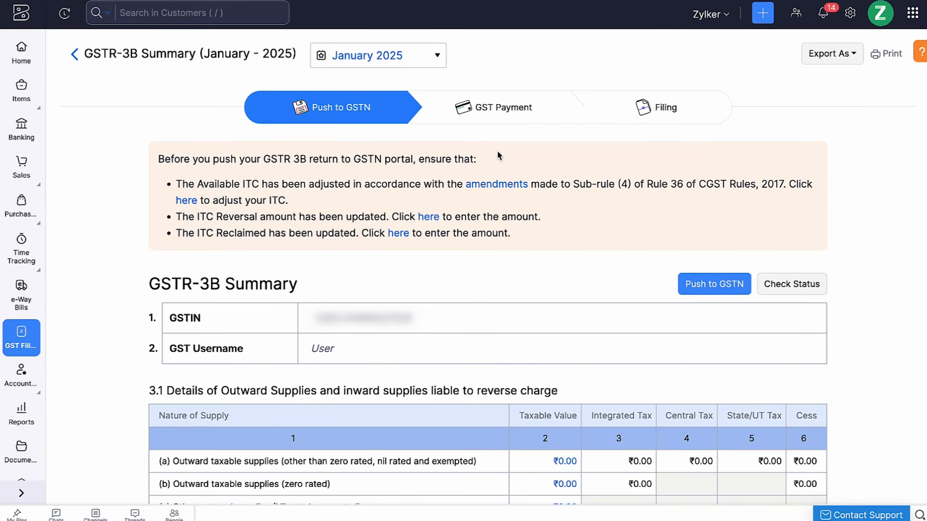
pyautogui.click(497, 118)
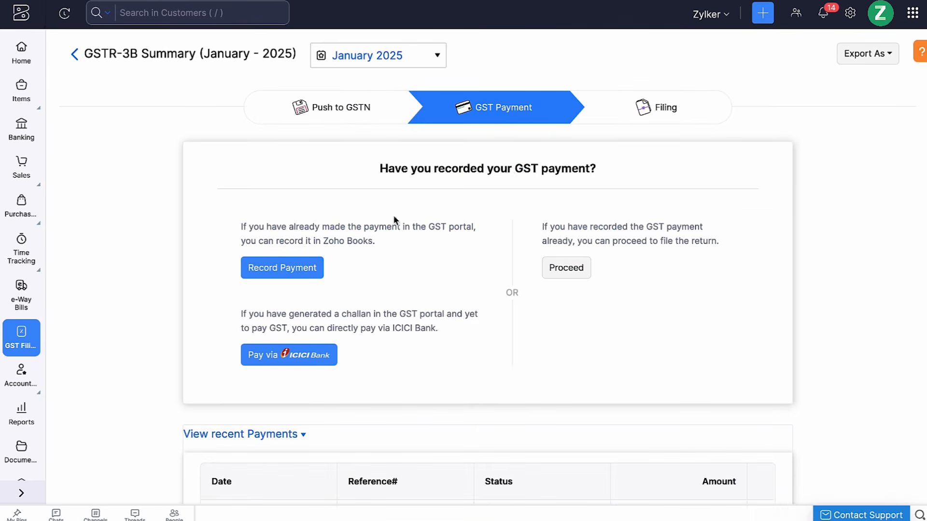
pyautogui.click(296, 358)
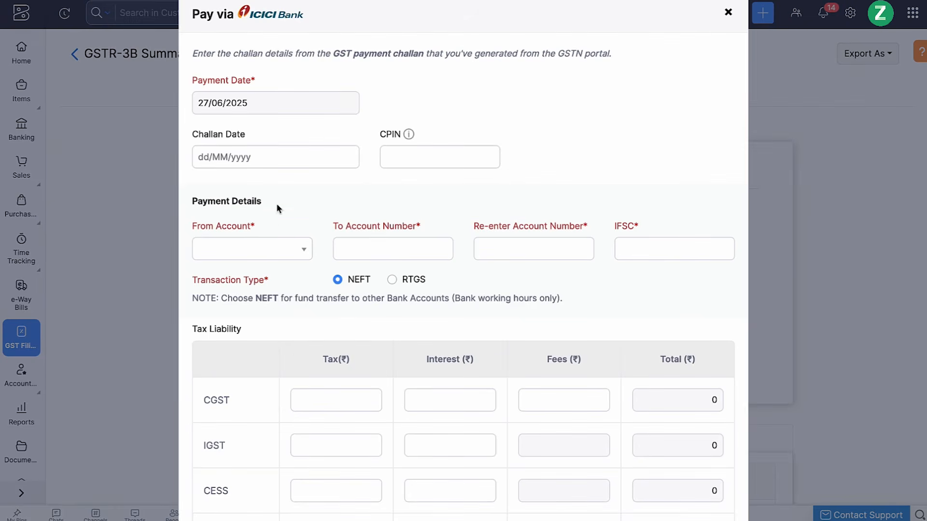
# Step: Set challan date 20/06/2025, enter the CPIN, and pay from the Current Savings account
pyautogui.click(269, 152)
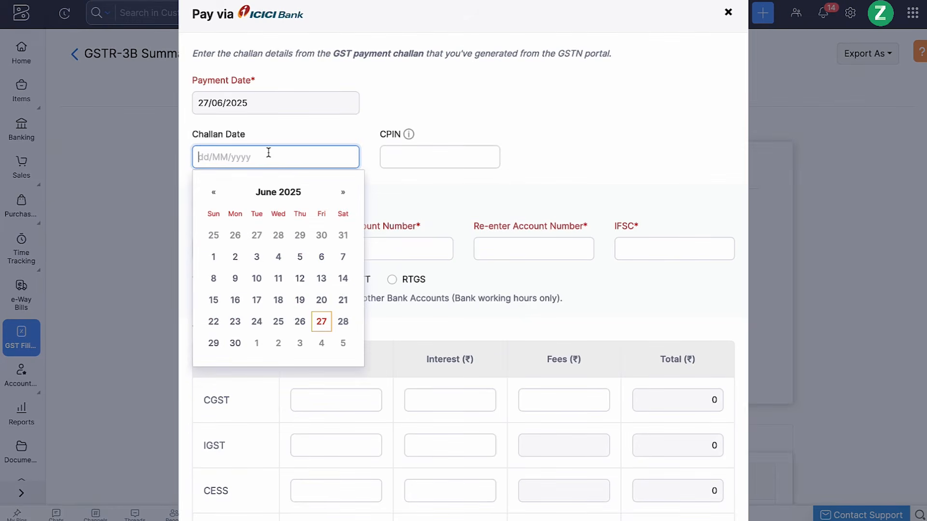
pyautogui.click(321, 300)
pyautogui.click(411, 158)
pyautogui.write('GST7788')
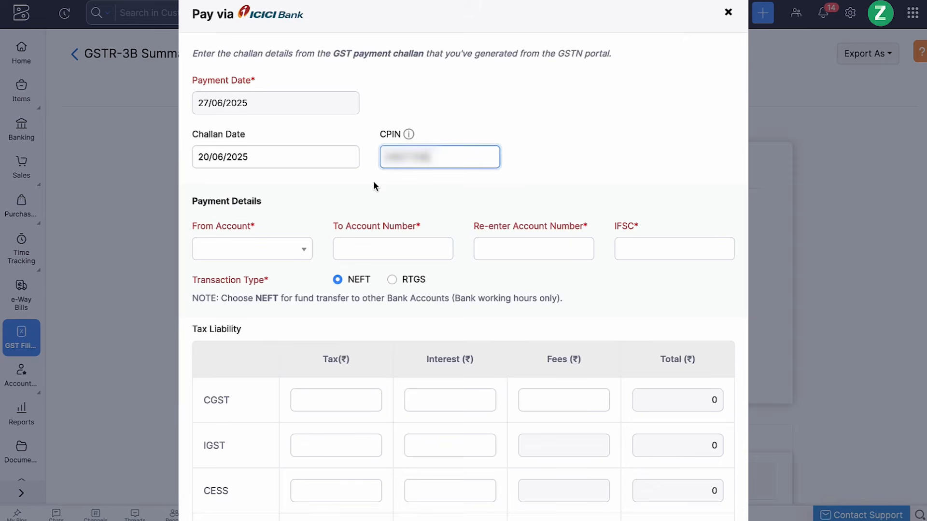
pyautogui.click(283, 251)
pyautogui.click(216, 425)
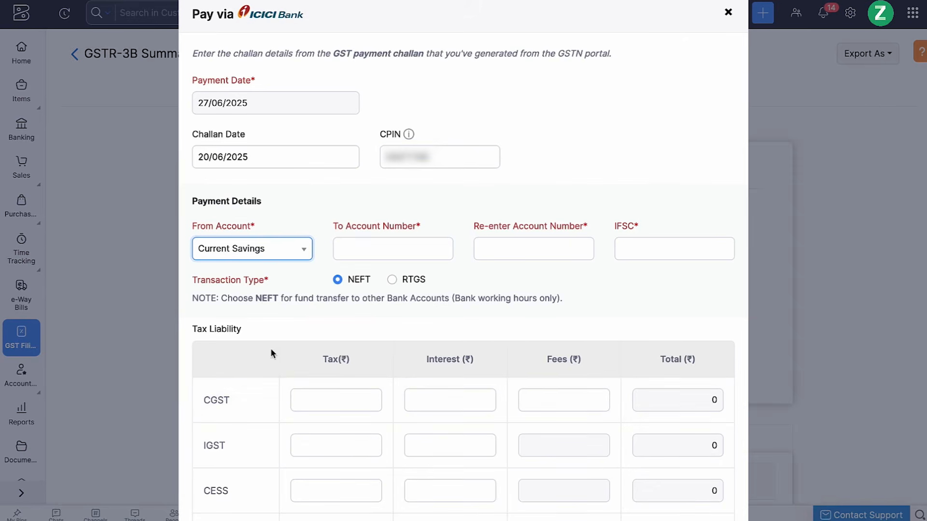
# Step: Enter and confirm the recipient account number, IFSC SBIN0012345, and the tax amounts
pyautogui.click(356, 248)
pyautogui.write('123456789')
pyautogui.press('Tab')
pyautogui.write('123456789')
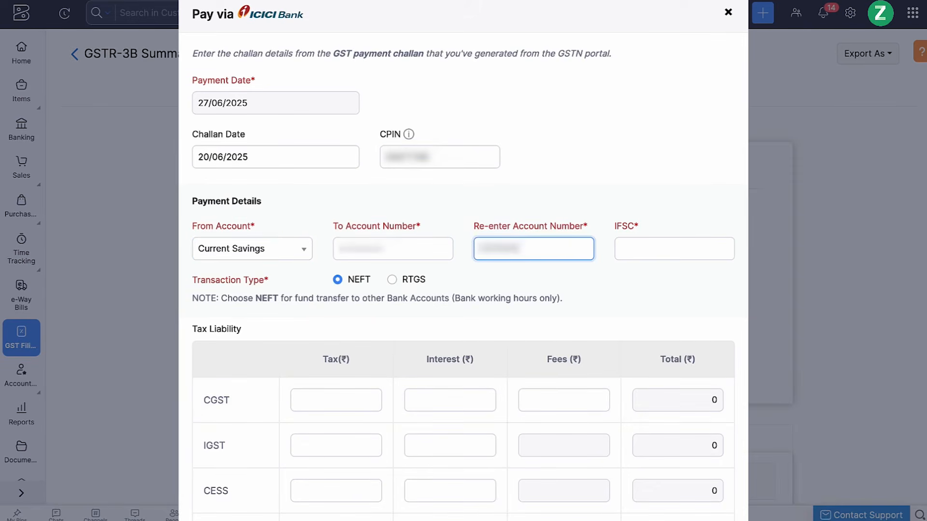
pyautogui.click(649, 248)
pyautogui.write('SBIN0012345')
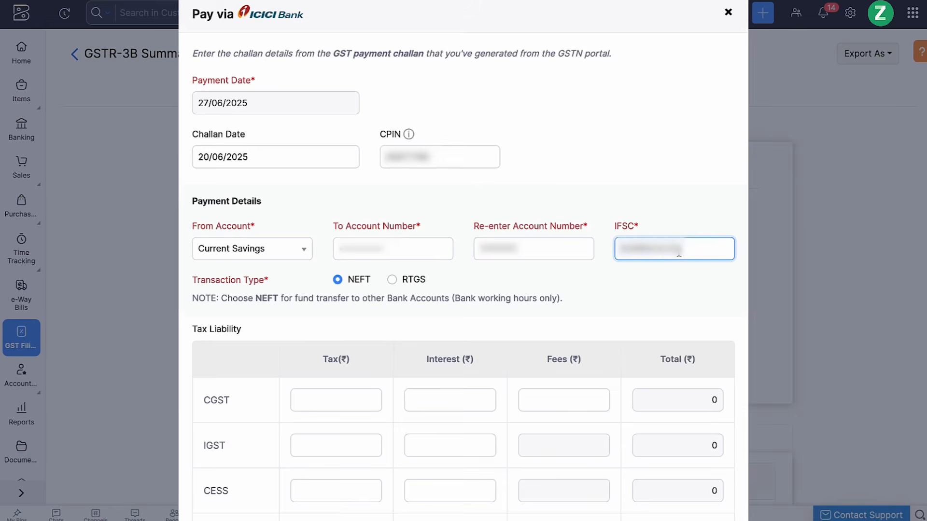
pyautogui.scroll(-1, 678, 252)
pyautogui.scroll(-2, 679, 252)
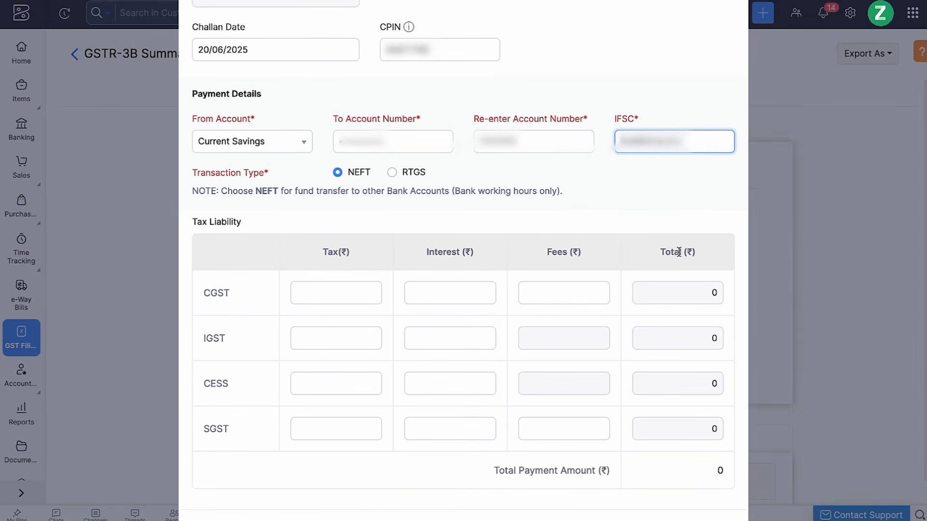
pyautogui.scroll(-1, 679, 252)
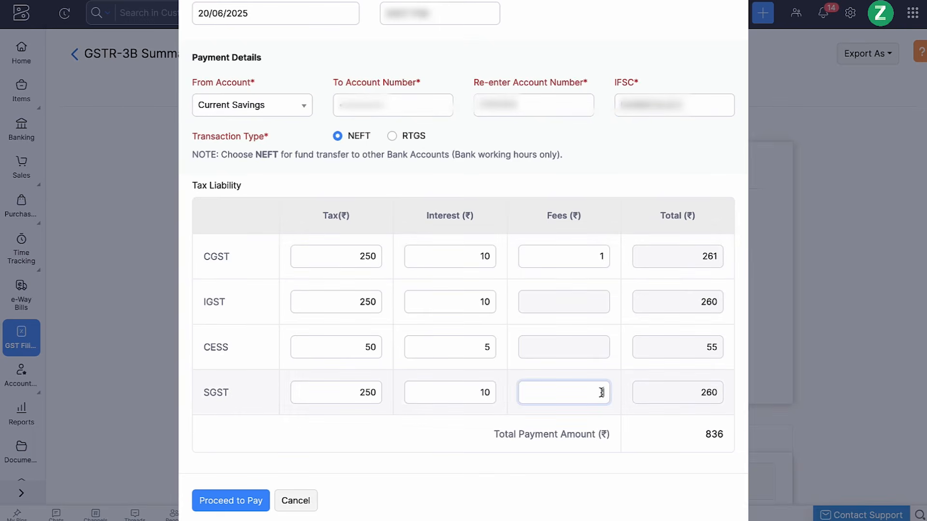
pyautogui.write('1')
# Step: Proceed to pay the ₹837 challan and initiate it with the OTP and CIB token
pyautogui.click(266, 500)
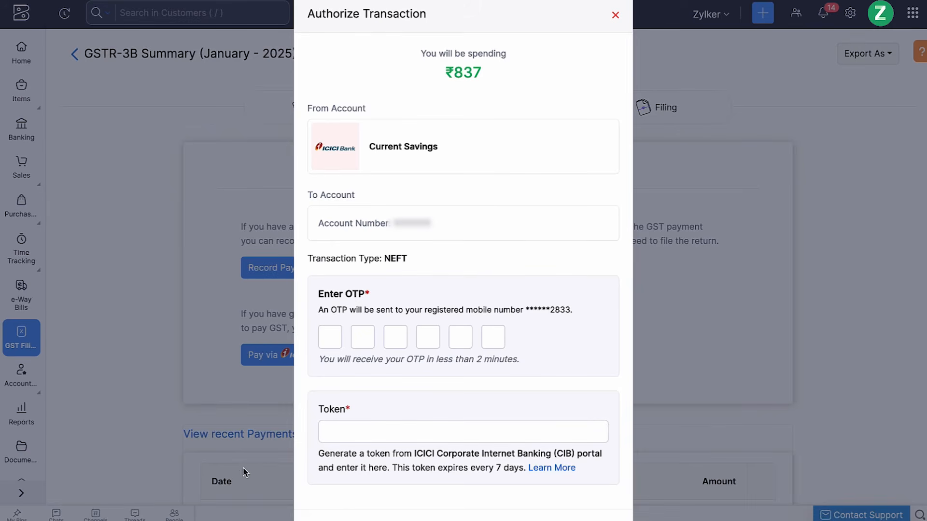
pyautogui.click(338, 340)
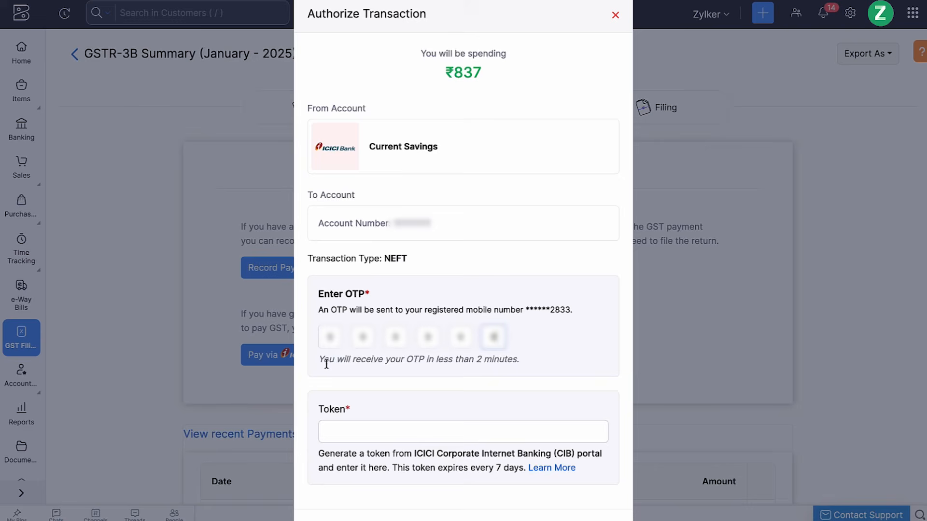
pyautogui.click(324, 418)
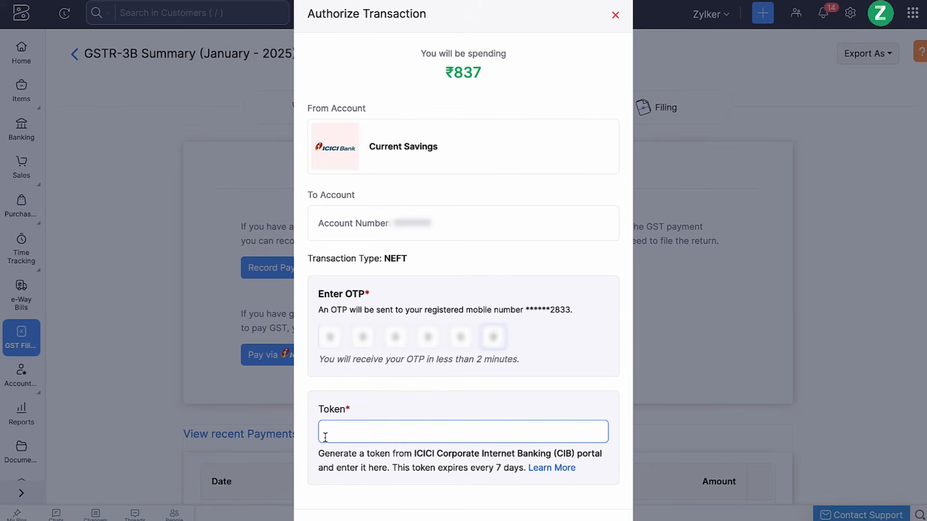
pyautogui.hotkey('ctrl', 'v')
pyautogui.scroll(-1, 324, 418)
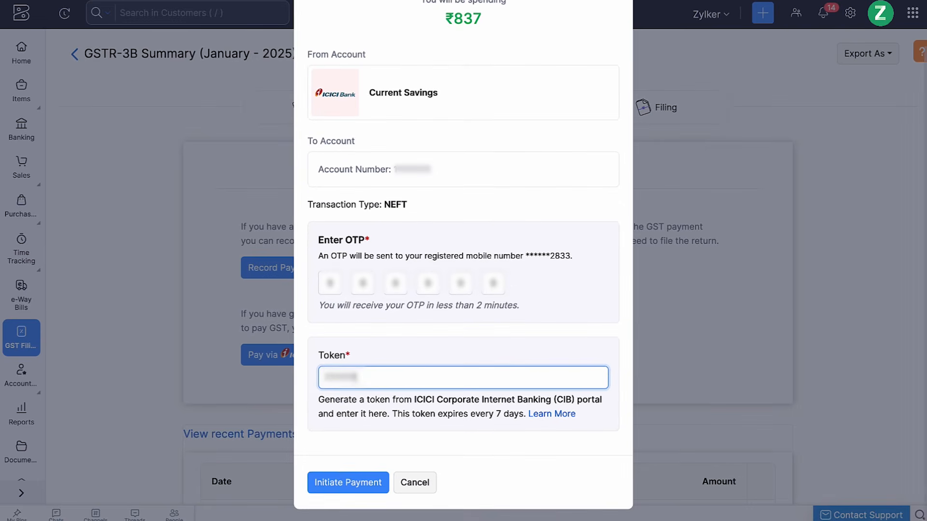
pyautogui.click(316, 484)
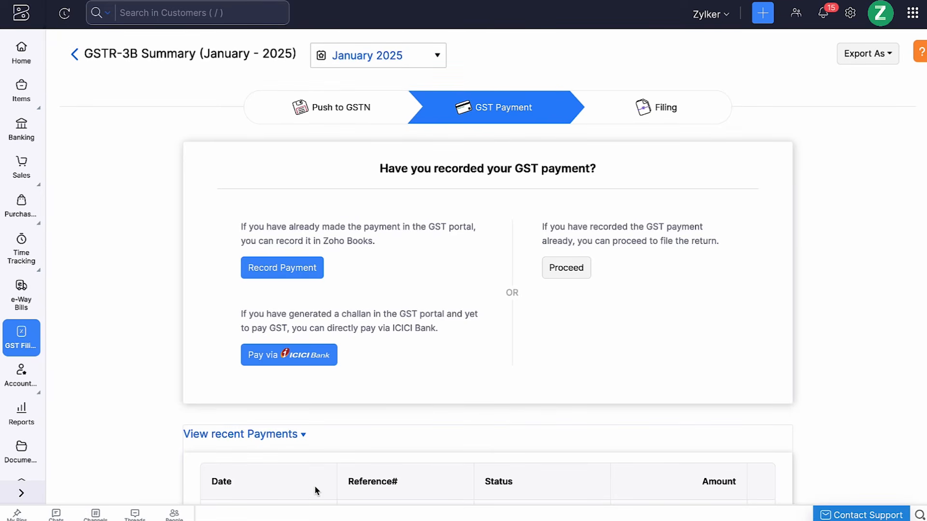
pyautogui.scroll(-3, 314, 491)
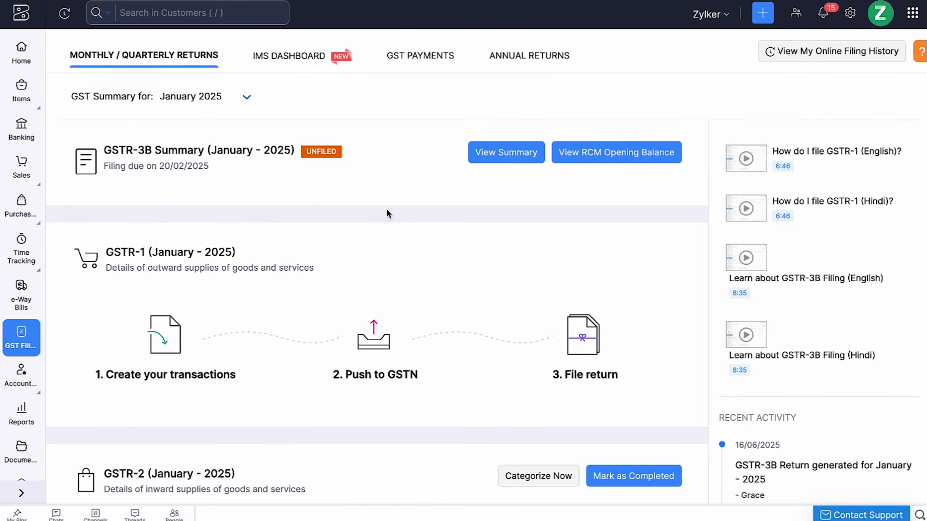
# Step: Switch to the GST Payments list to review the recorded GST challan payments
pyautogui.click(433, 61)
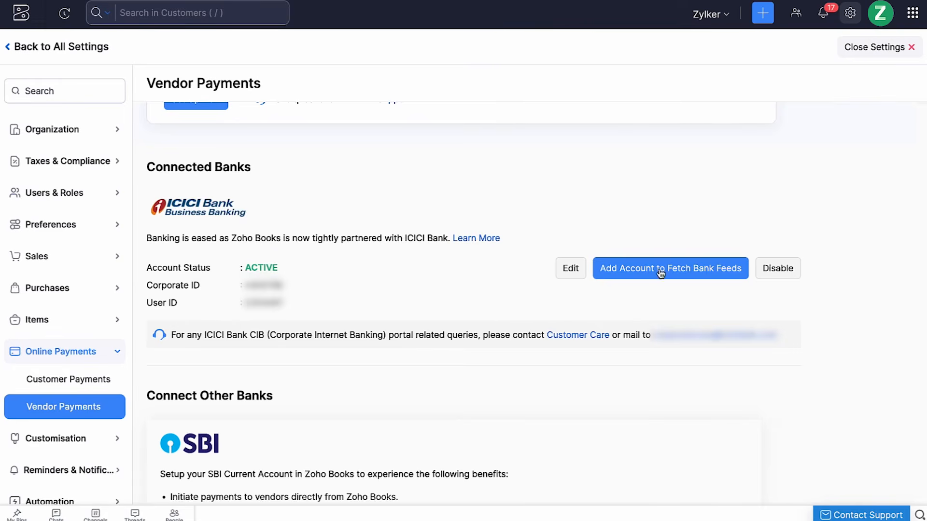
# Step: Add the Current Savings account for ICICI bank feeds starting from 27/06/2025
pyautogui.click(660, 269)
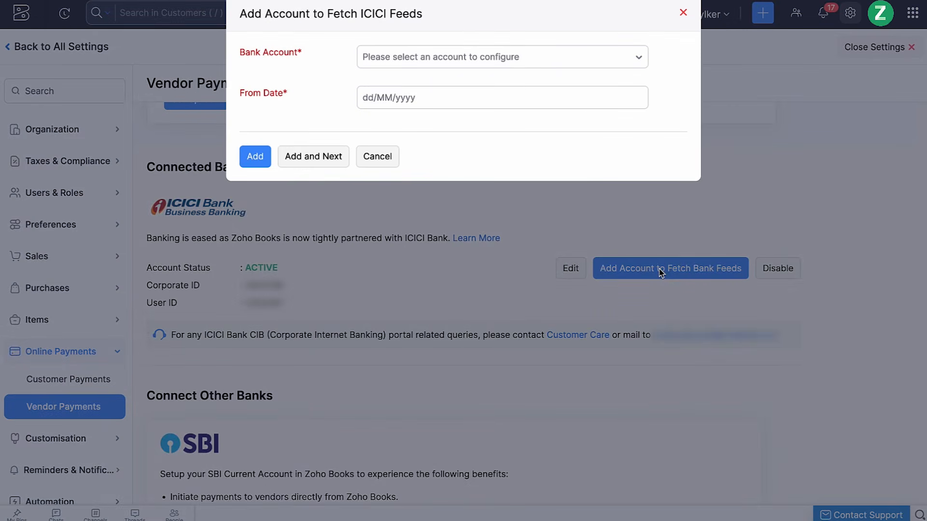
pyautogui.click(594, 57)
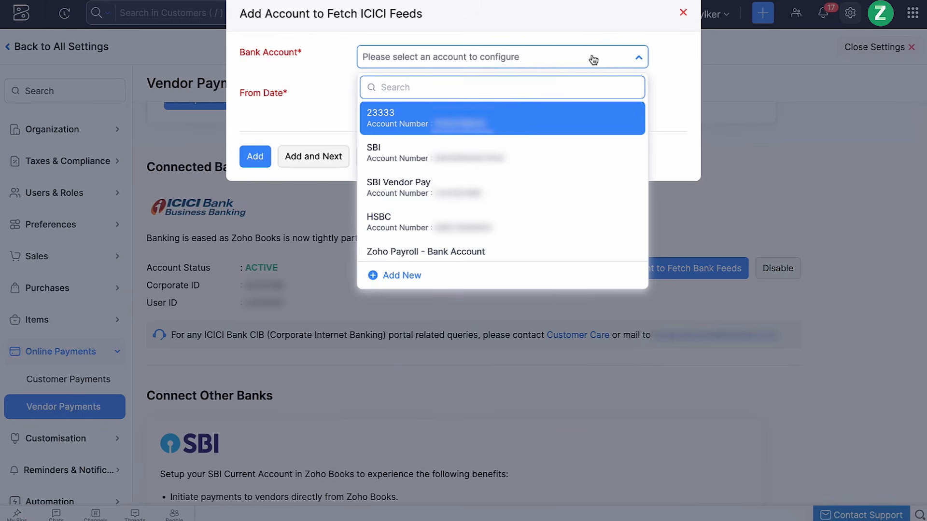
pyautogui.write('cur')
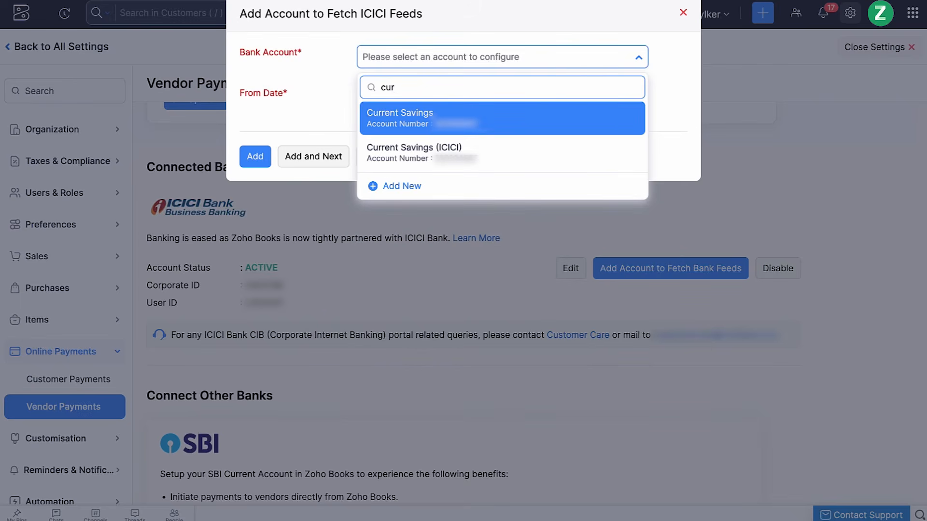
pyautogui.click(556, 117)
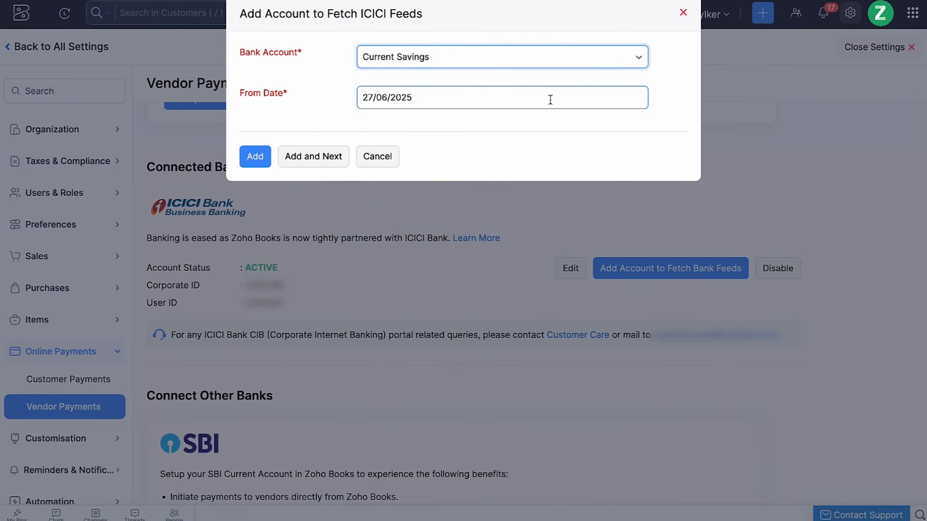
pyautogui.click(252, 156)
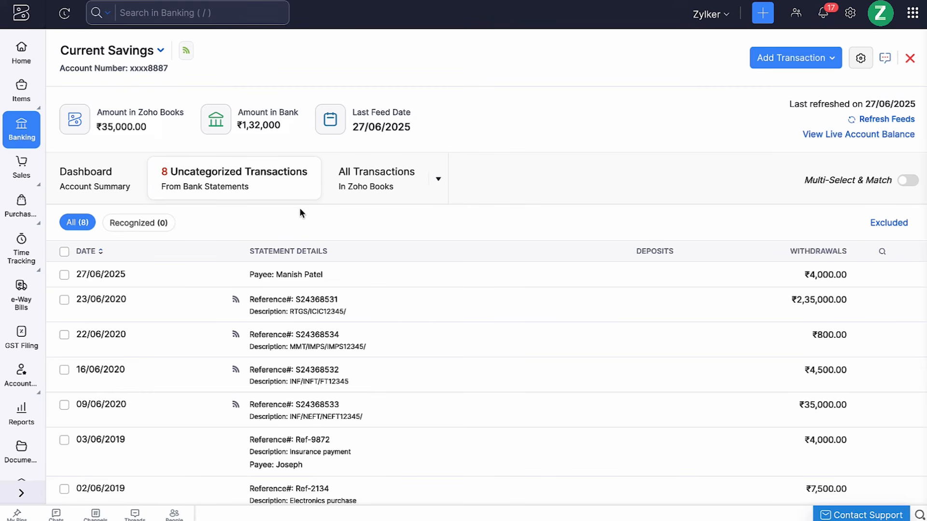
# Step: Match the uncategorized ₹4,000.00 withdrawal of 27/06/2025 to its Best Match vendor payment
pyautogui.click(356, 274)
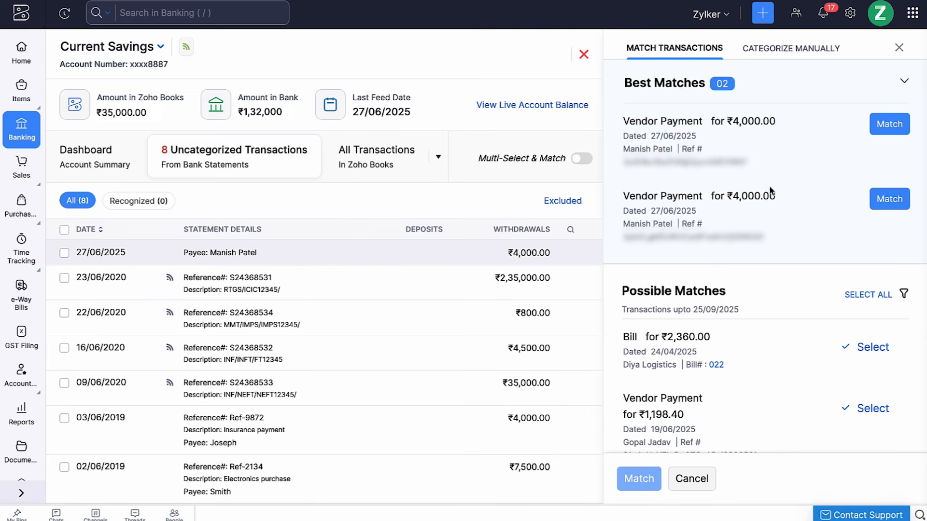
pyautogui.click(876, 121)
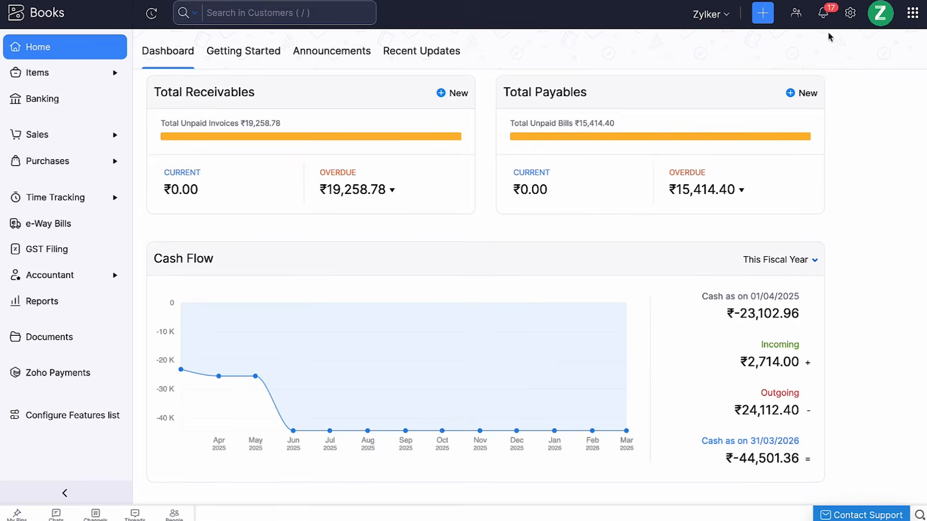
# Step: Disable ICICI Bank in Vendor Payments settings, ticking the 'I understand…' reintegration acknowledgement
pyautogui.click(850, 13)
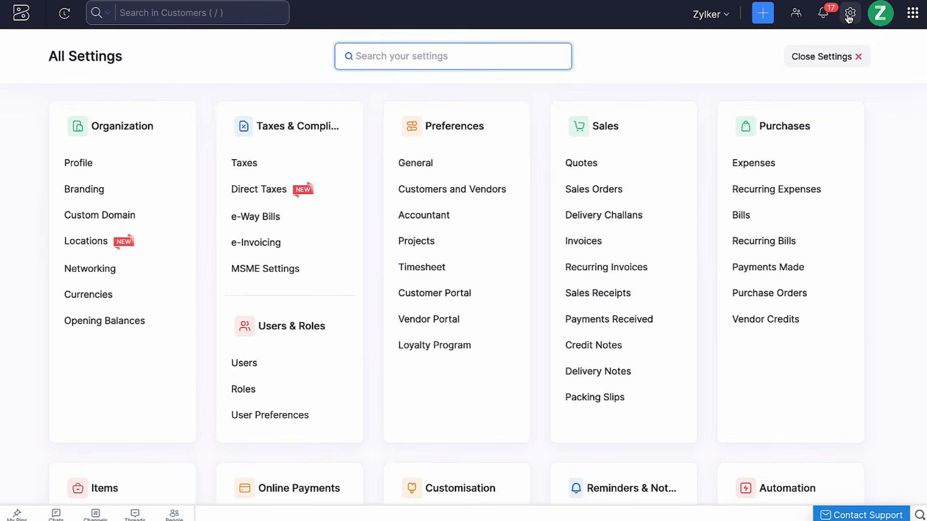
pyautogui.scroll(-3, 599, 313)
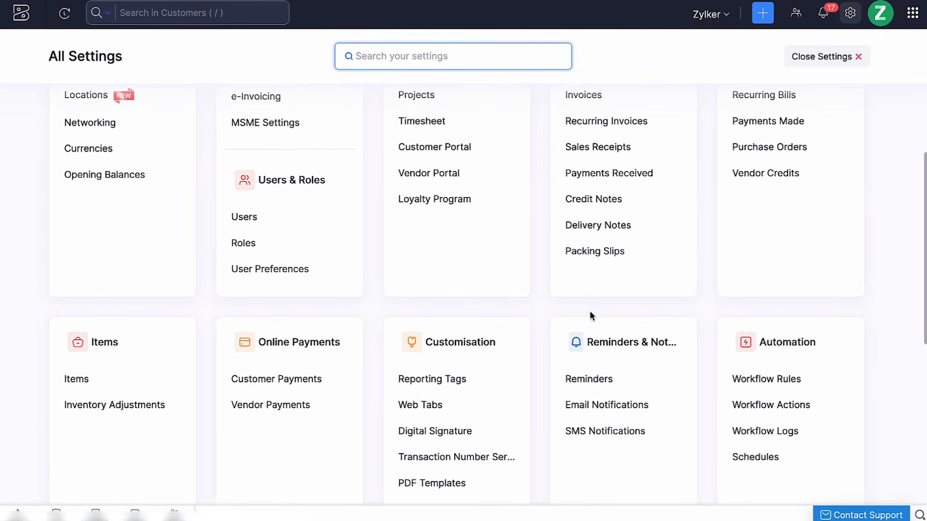
pyautogui.click(301, 406)
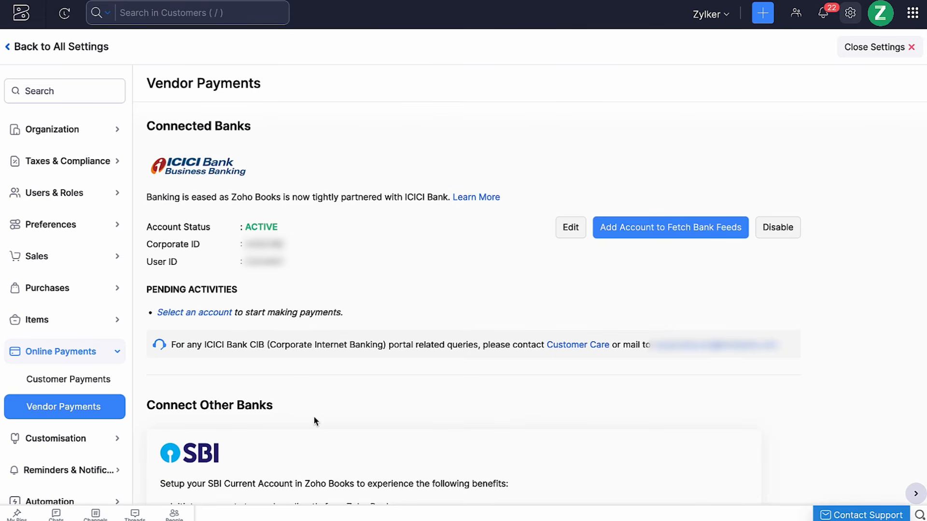
pyautogui.click(774, 230)
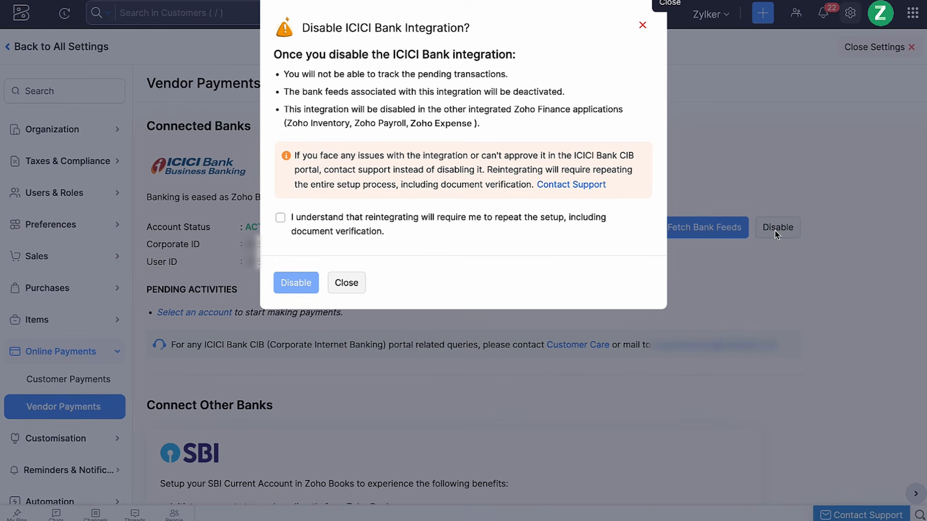
pyautogui.click(380, 233)
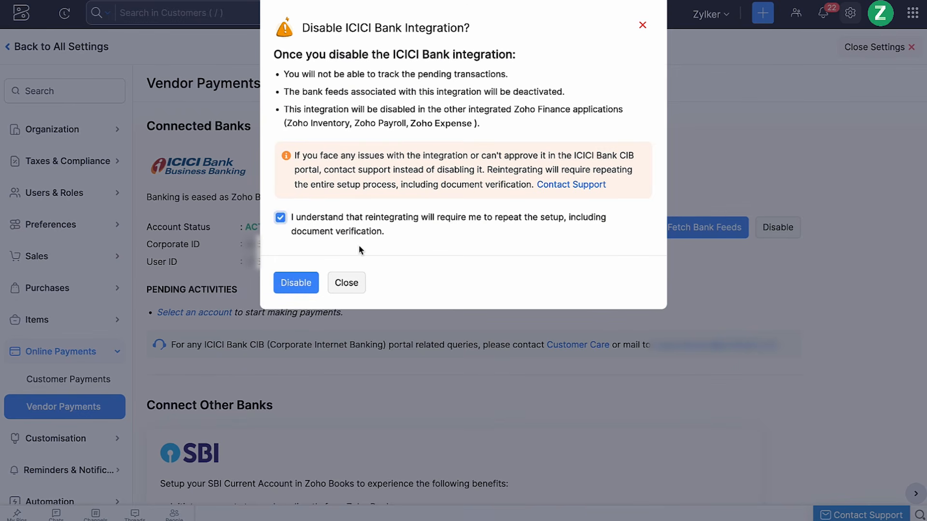
pyautogui.click(295, 283)
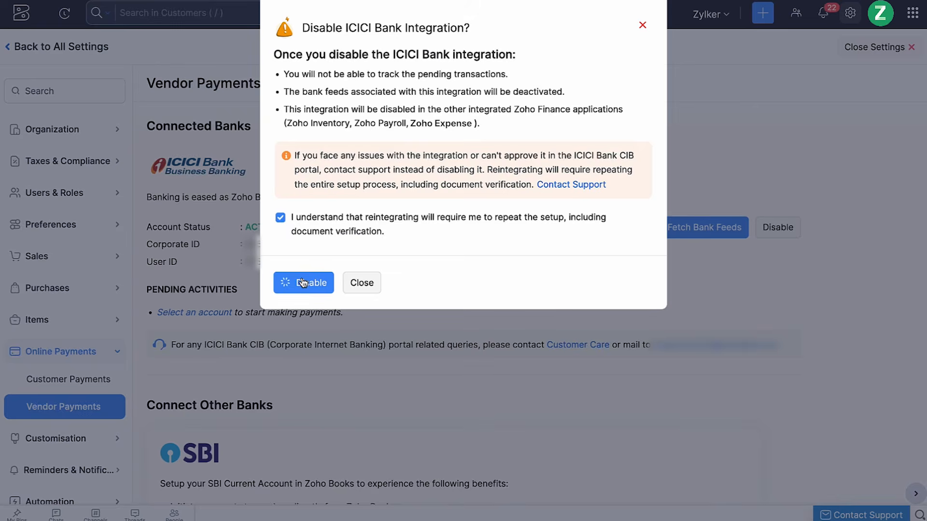